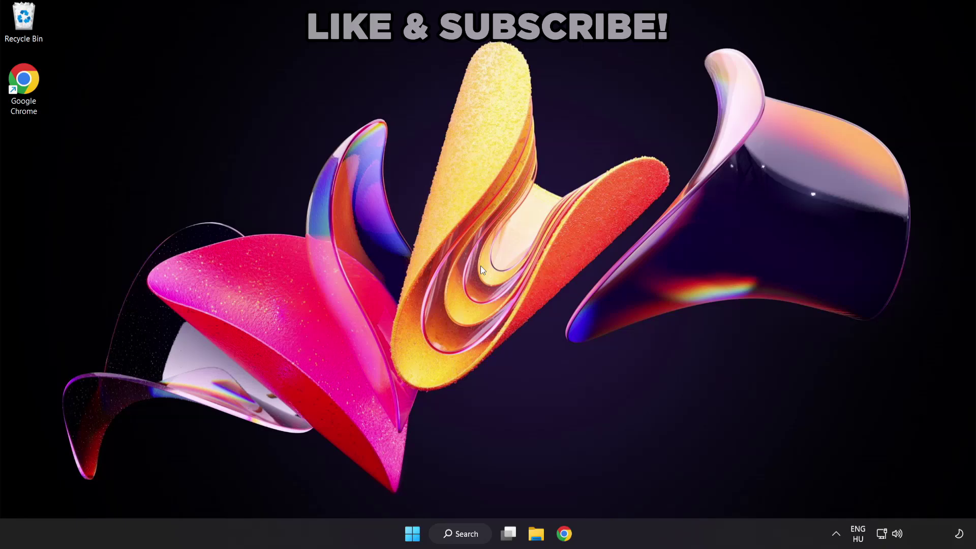
Search Windows for 'device manager' to find Device Manager
left_click(471, 538)
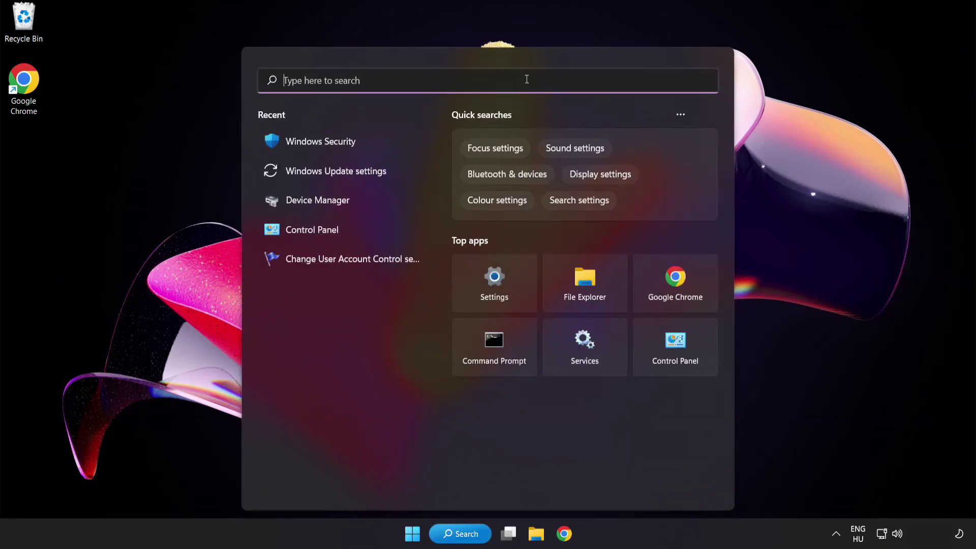
type("device manag")
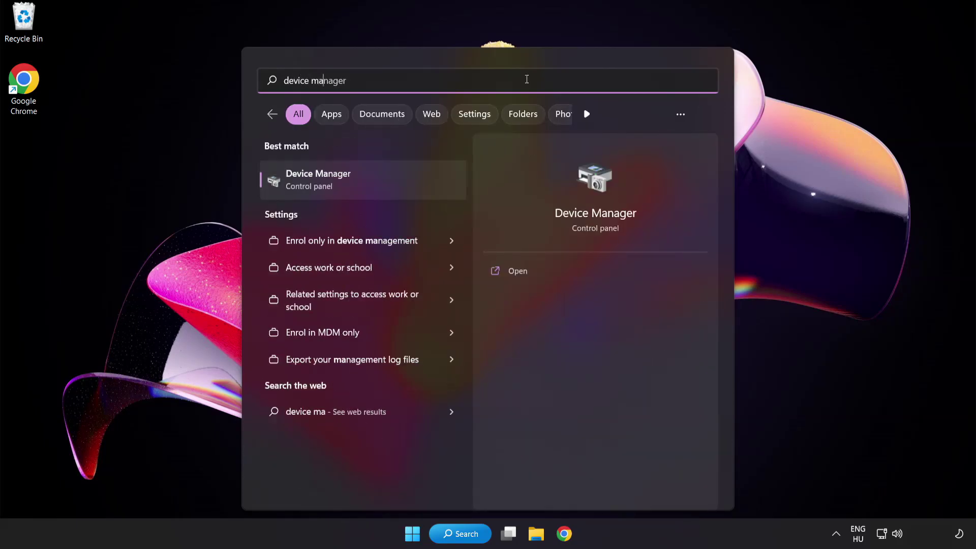
type("er")
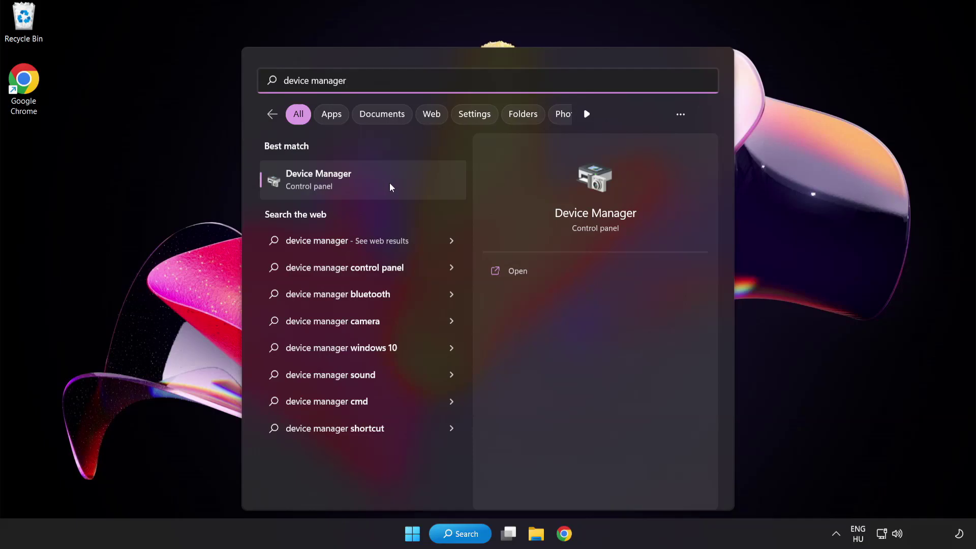
Open Device Manager, expand Display adapters, and bring up the VMware SVGA 3D adapter's options
left_click(390, 183)
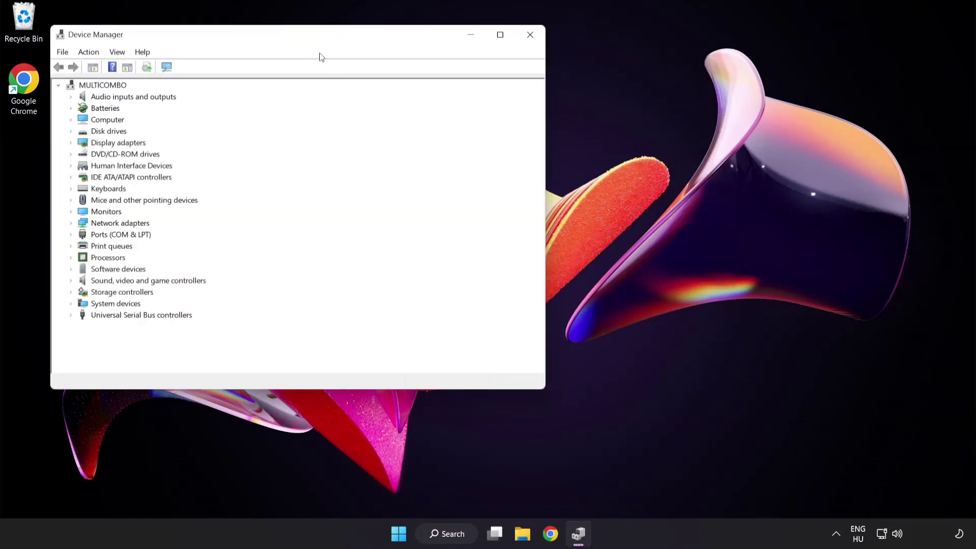
left_click_drag(316, 38, 478, 101)
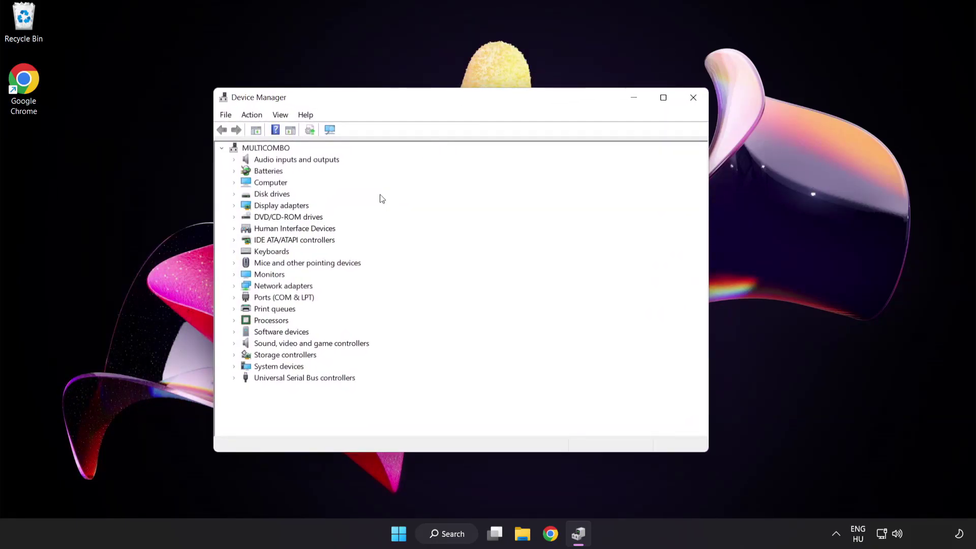
left_click(303, 210)
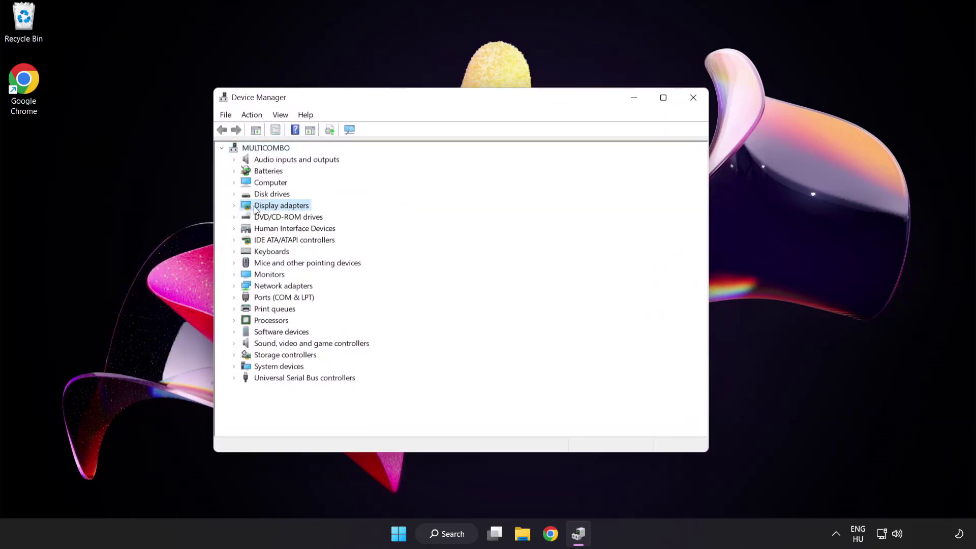
left_click(236, 206)
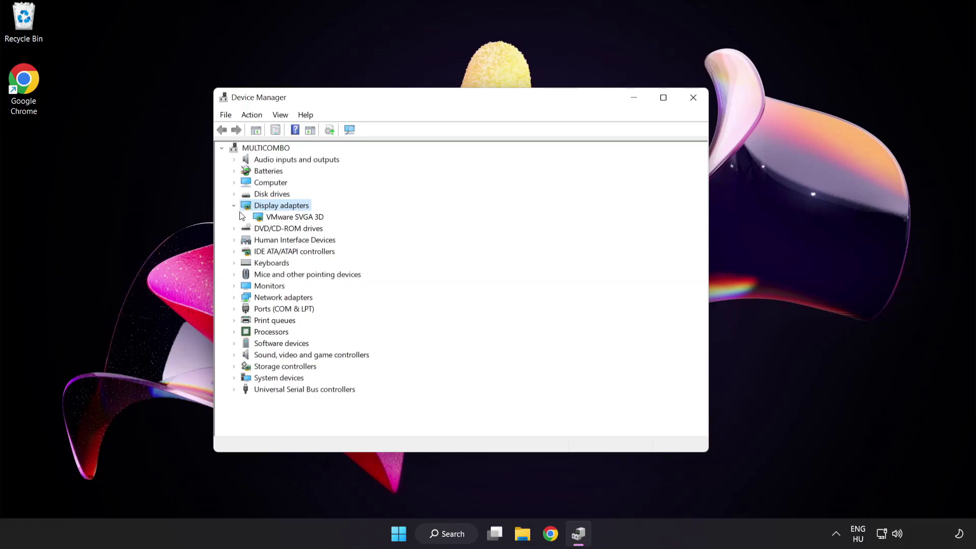
left_click(290, 217)
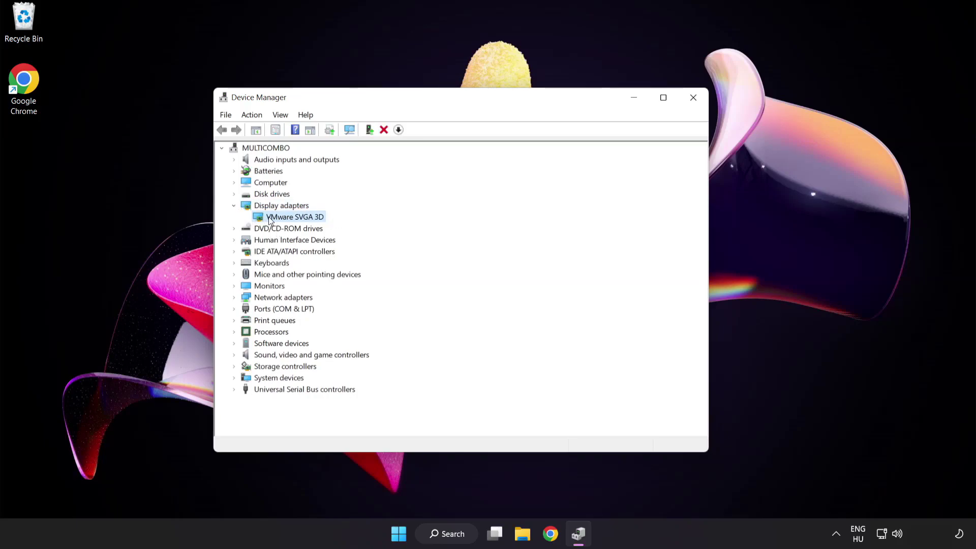
right_click(289, 219)
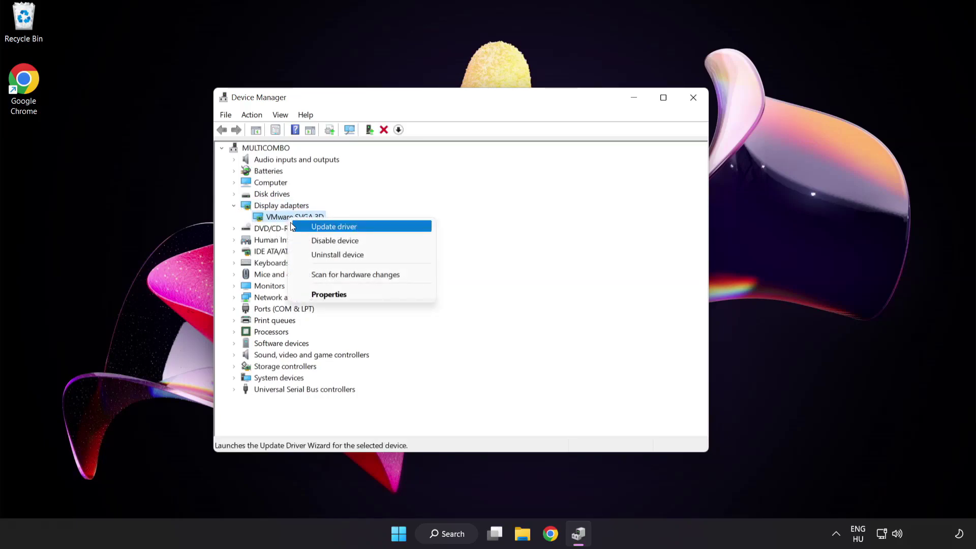
Auto-search for a VMware SVGA 3D driver, confirm the best one is installed, and close Device Manager
left_click(379, 228)
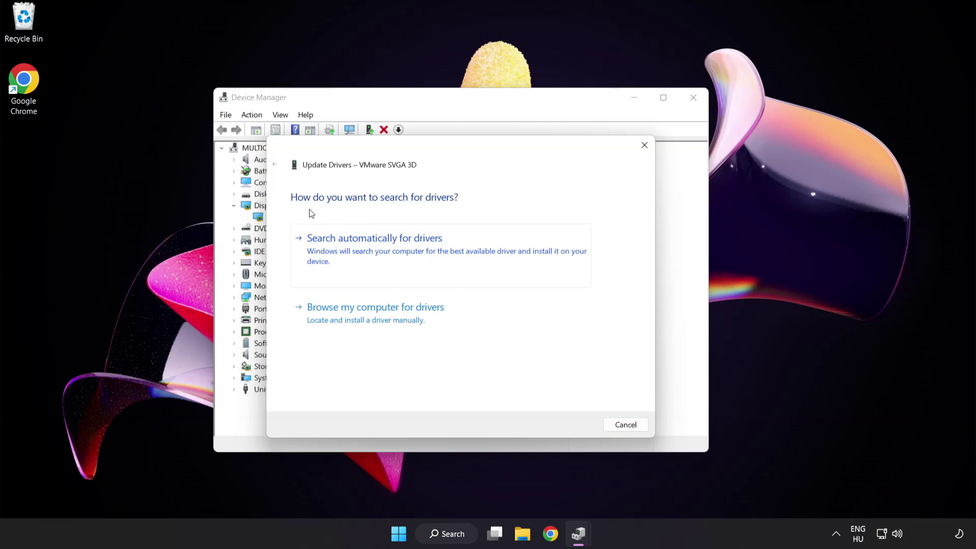
left_click(425, 251)
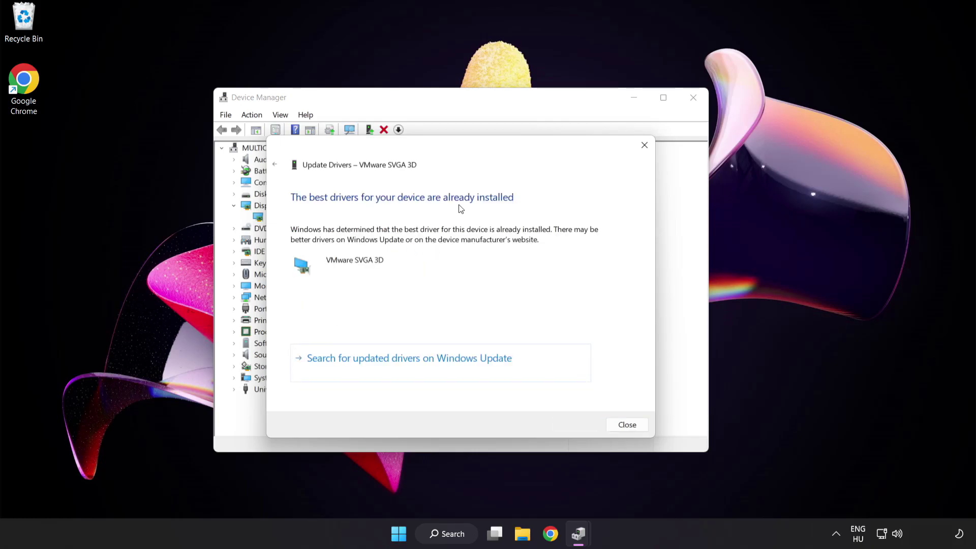
left_click(625, 424)
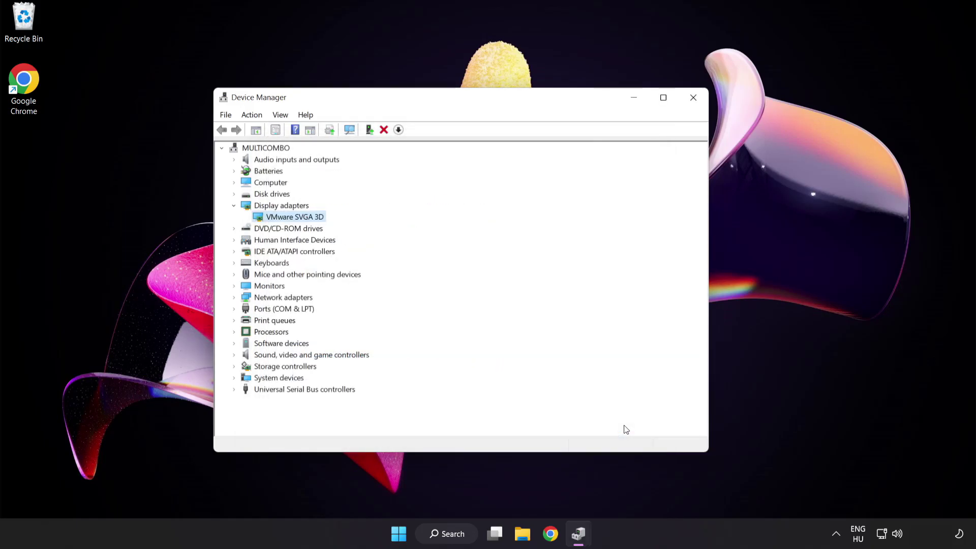
left_click(693, 99)
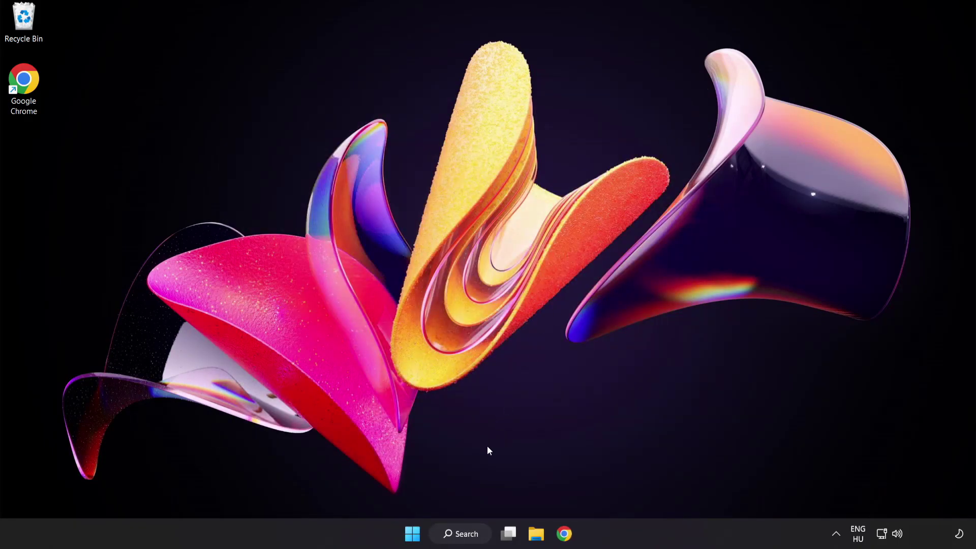
Search Windows for 'update' to find the Windows Update settings
left_click(473, 534)
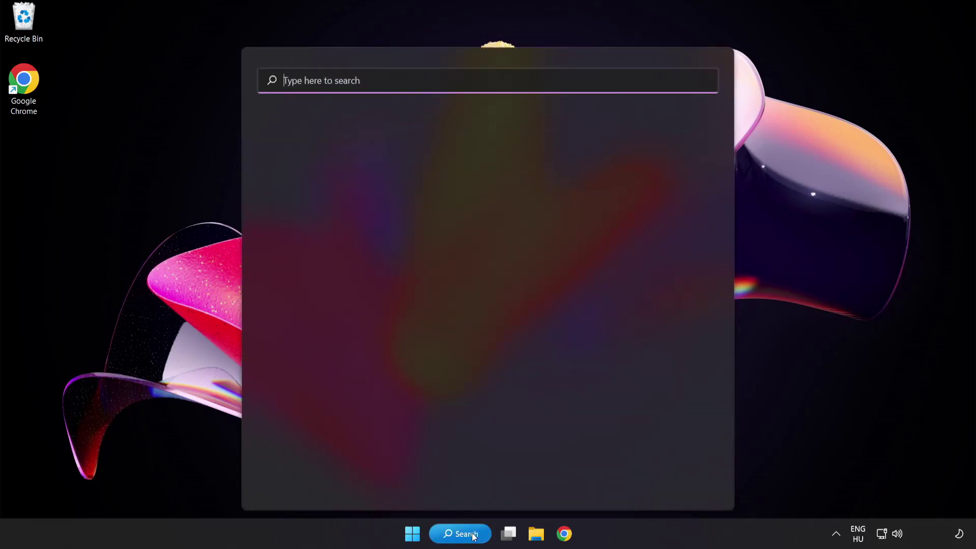
type("update")
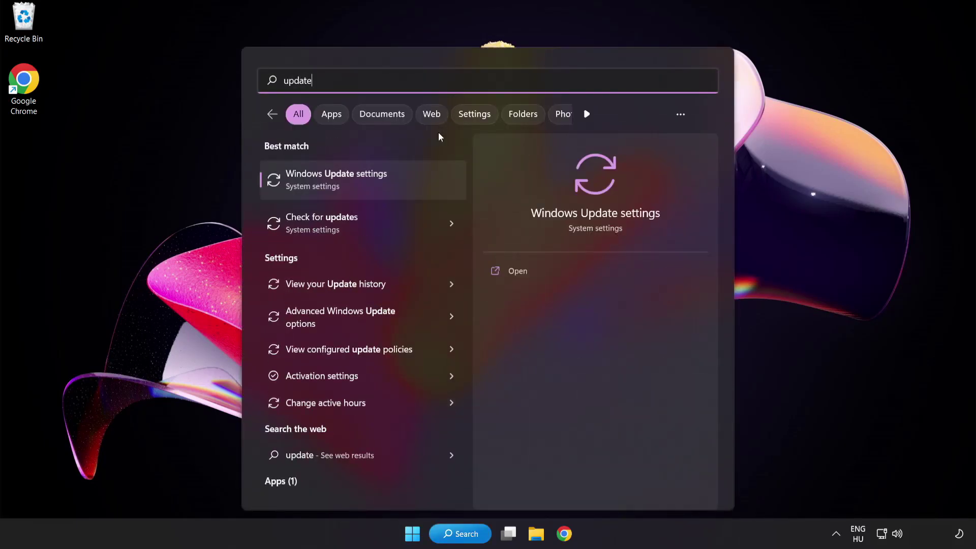
Run a Windows Update check, confirm the PC is up to date, and close Settings
left_click(373, 184)
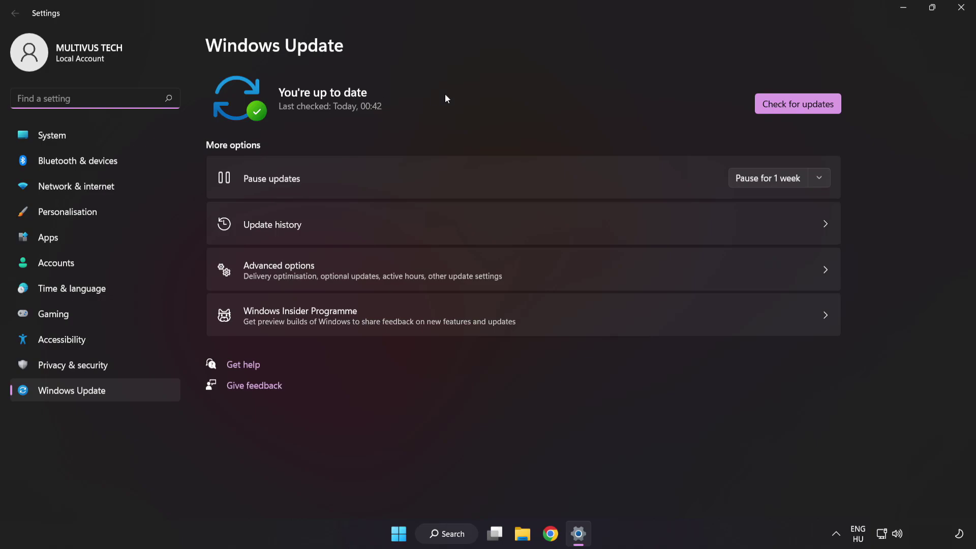
left_click(794, 109)
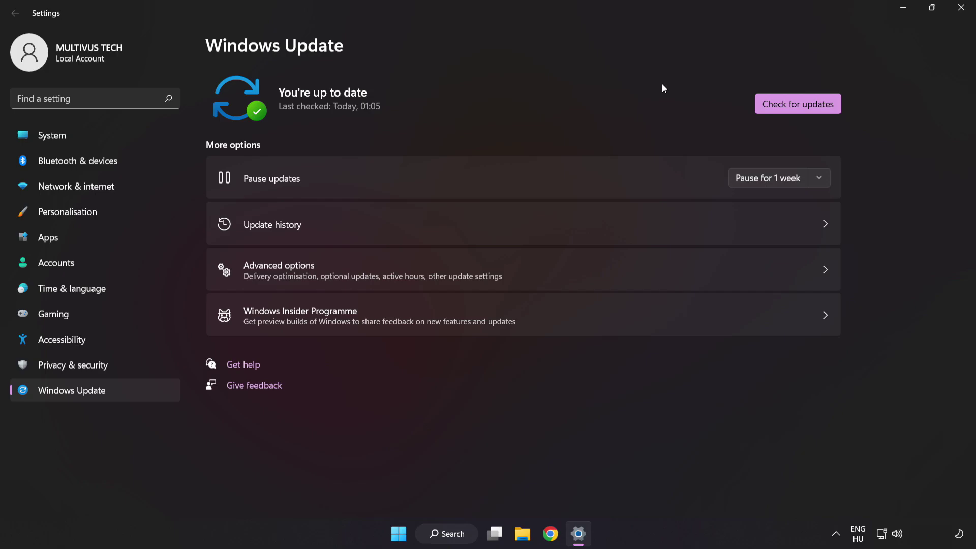
left_click(960, 10)
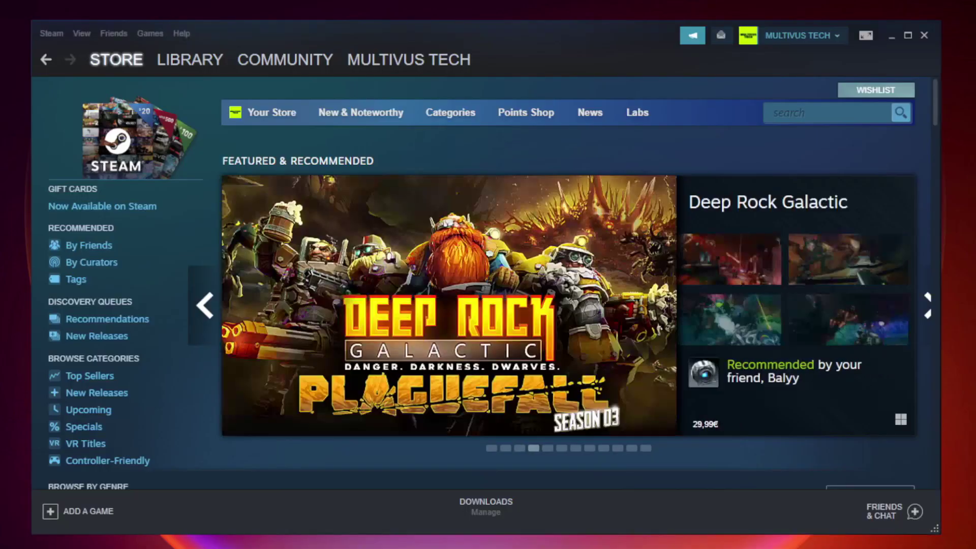
mouse_move(190, 60)
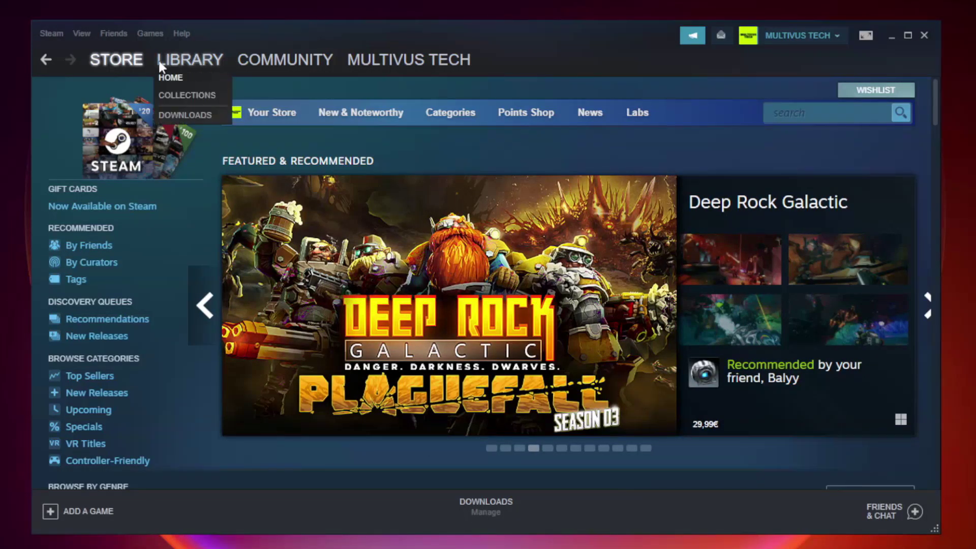
Open Properties for 'YOUR NOT WORKING GAME' from the Steam library
left_click(196, 66)
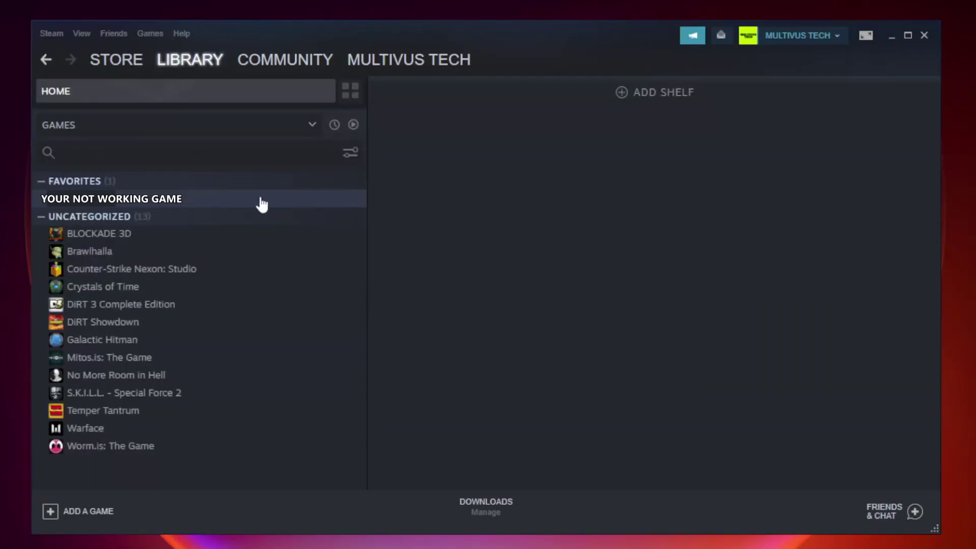
right_click(212, 203)
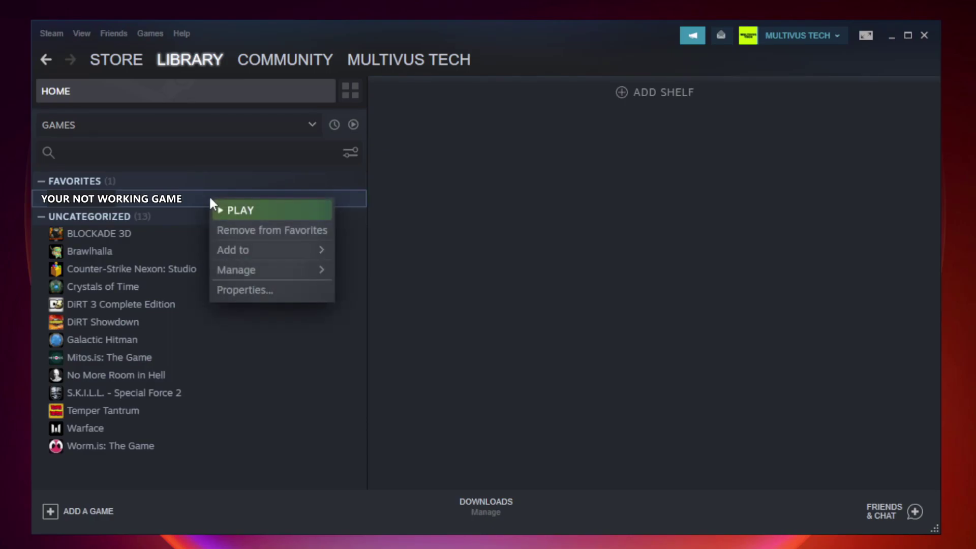
left_click(269, 293)
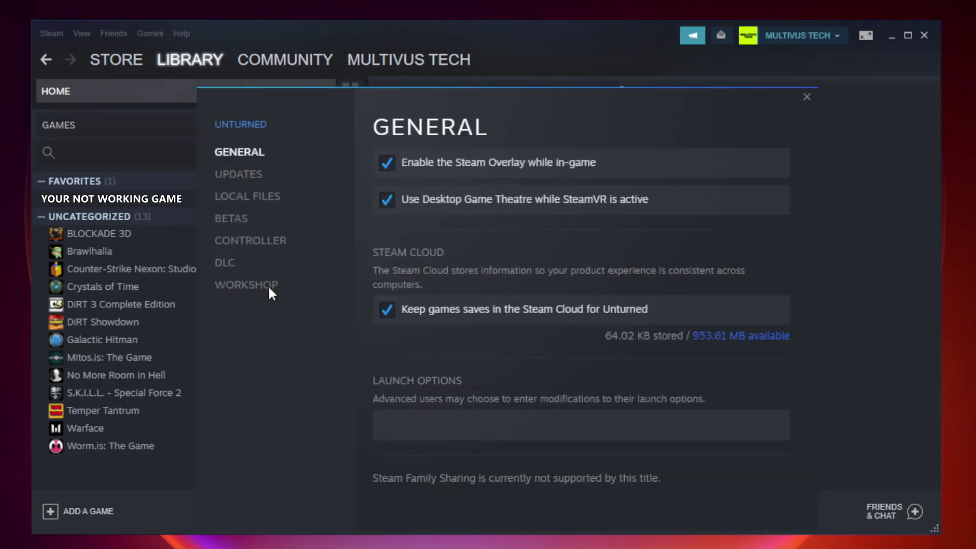
Verify the game's file integrity under Local Files, validating all 9192 files
left_click(259, 202)
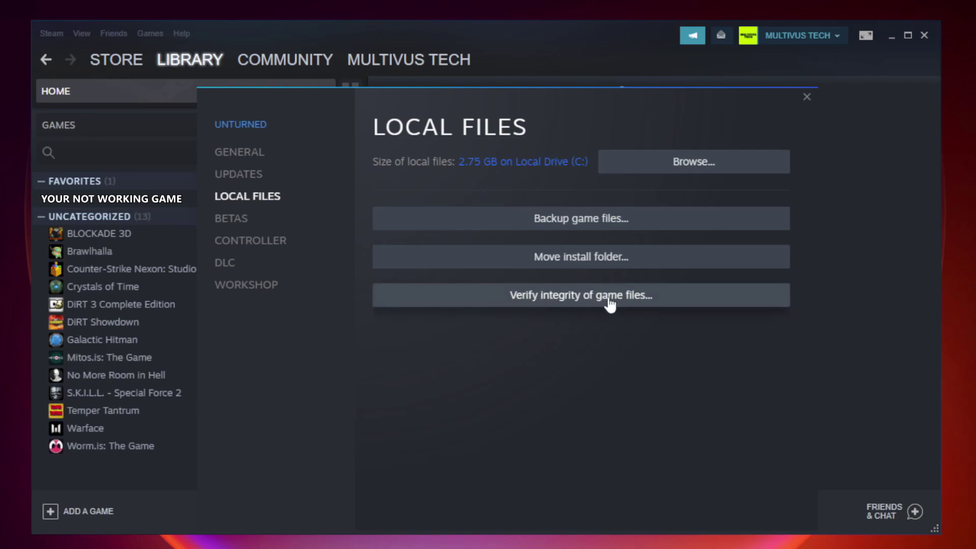
left_click(592, 298)
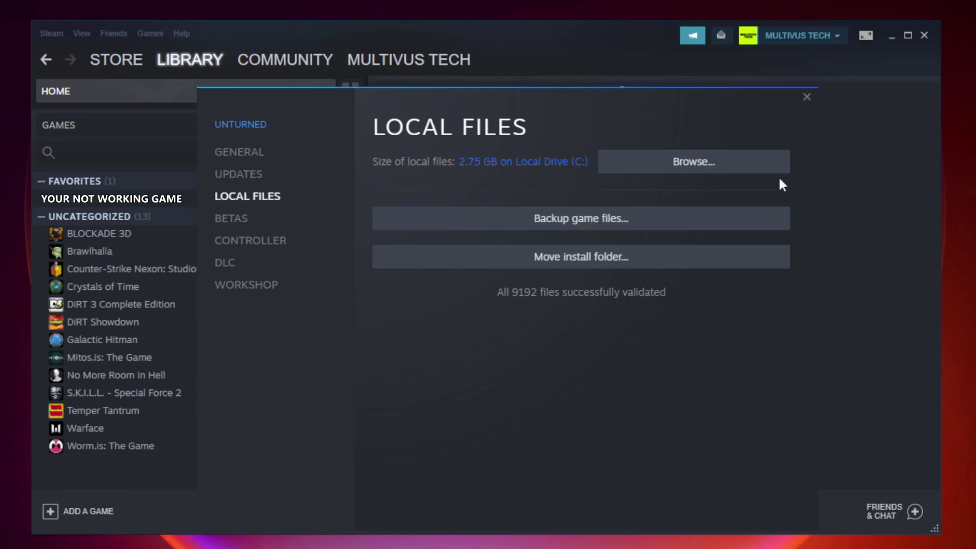
Open the game's install folder and bring up the YOUR NOT WORKING GAME shortcut's context menu
left_click(698, 169)
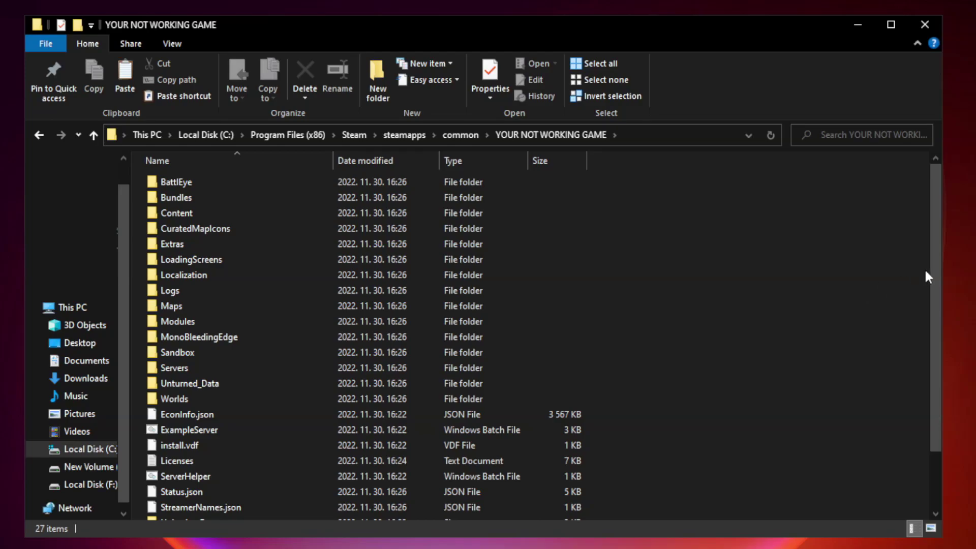
left_click_drag(936, 266, 937, 350)
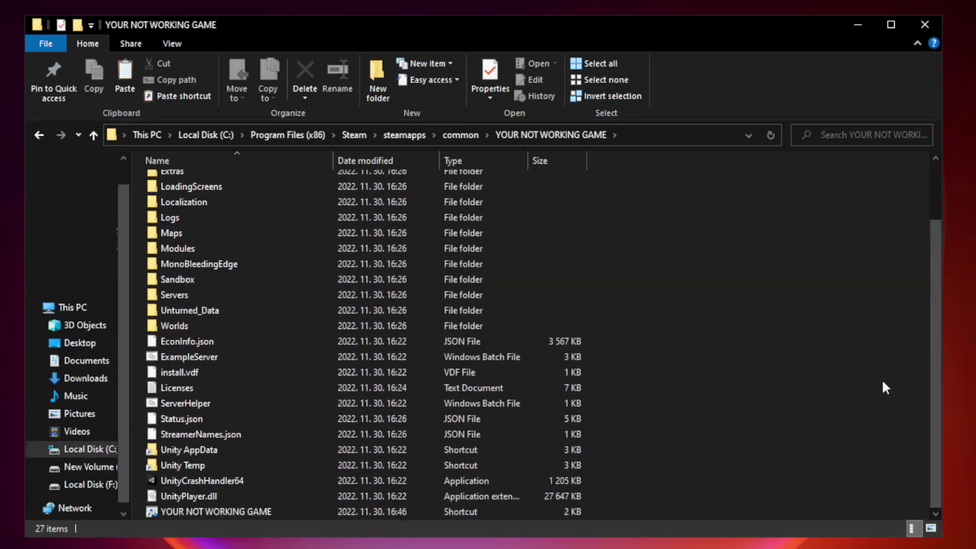
left_click(388, 508)
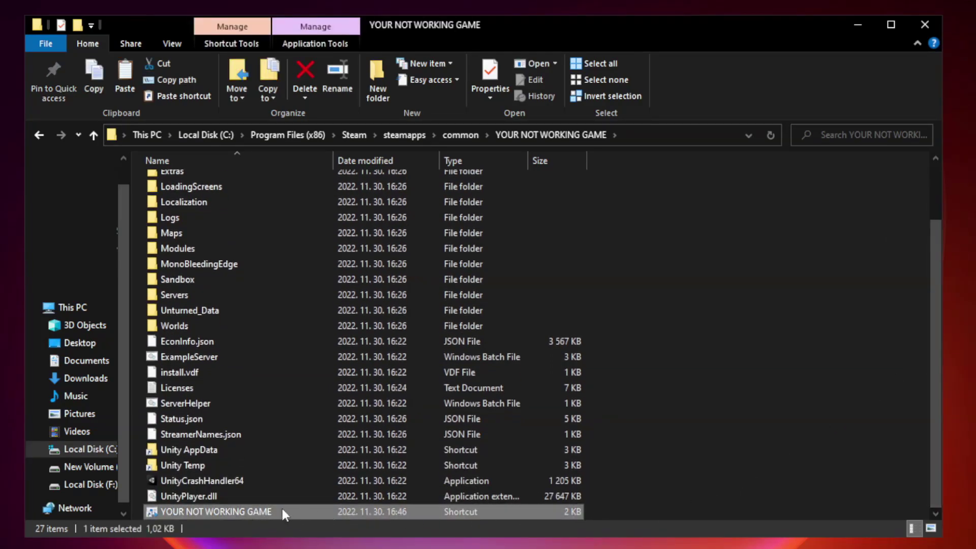
right_click(330, 508)
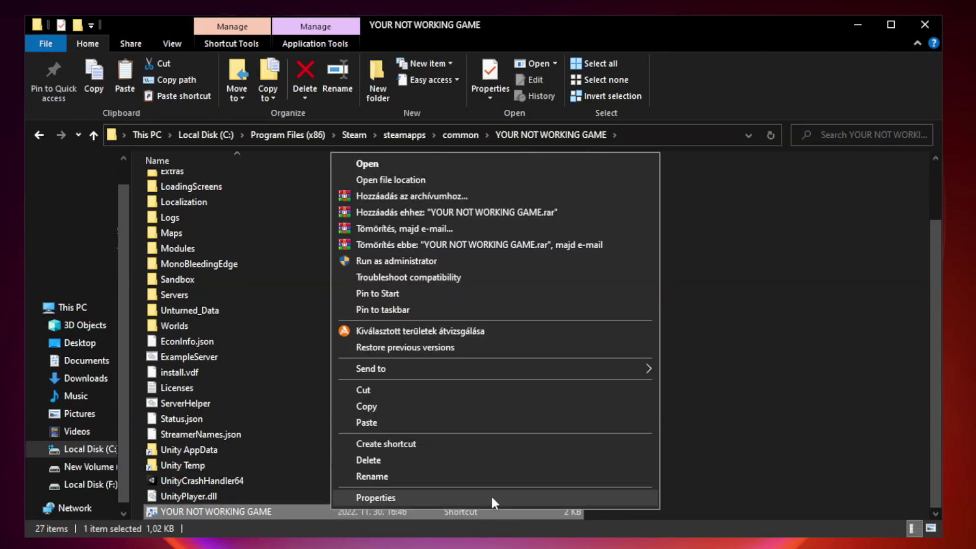
Set the game shortcut's compatibility mode to Windows 8
left_click(493, 502)
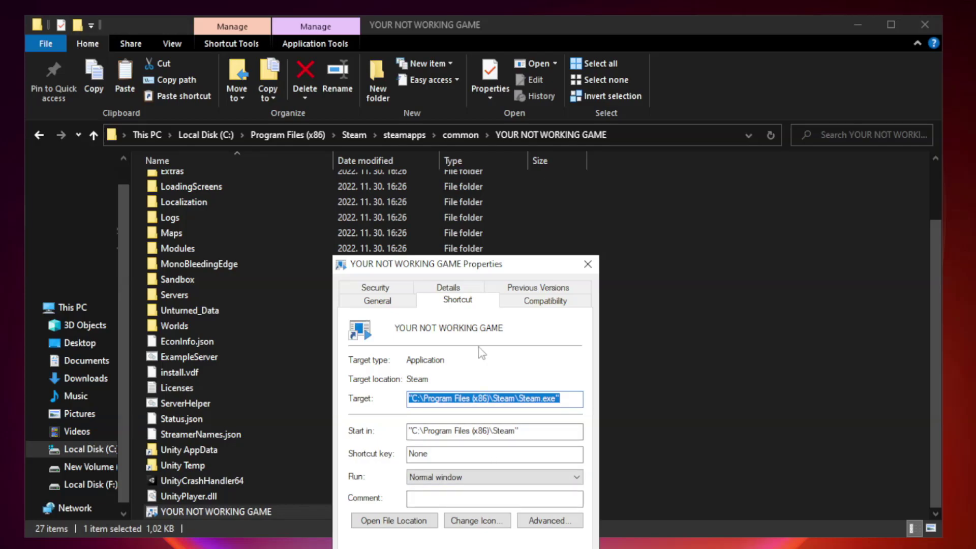
mouse_move(485, 267)
left_mouse_down()
mouse_move(503, 131)
mouse_move(484, 109)
left_mouse_up()
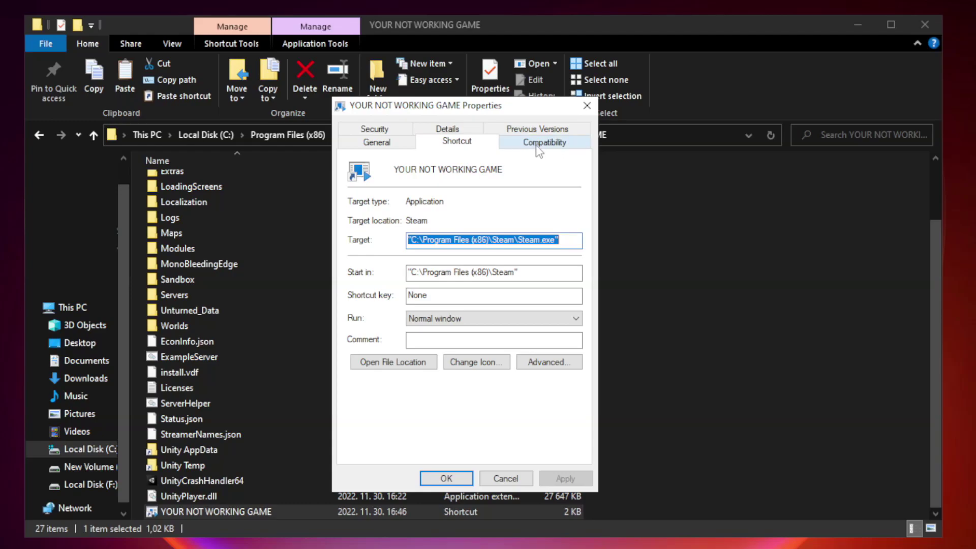
left_click(543, 144)
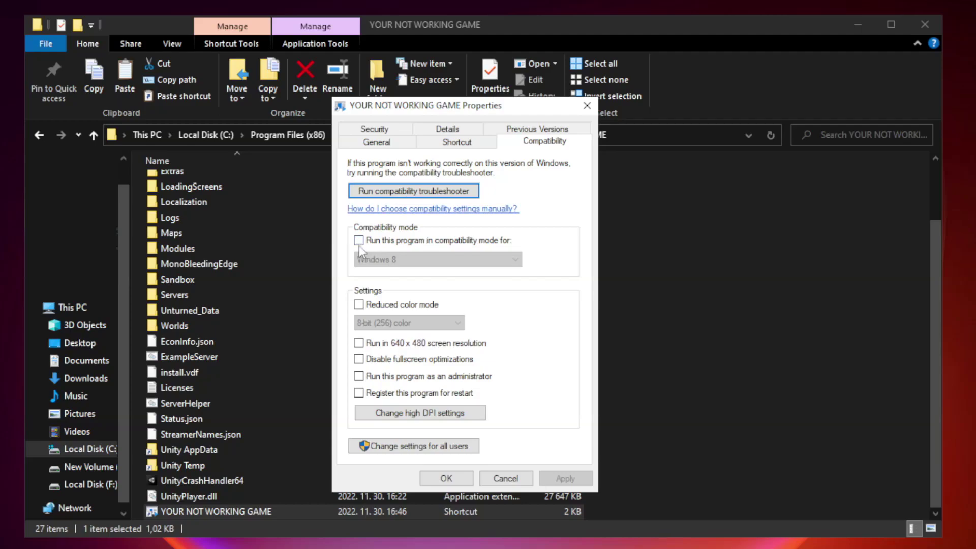
left_click(388, 242)
left_click(438, 260)
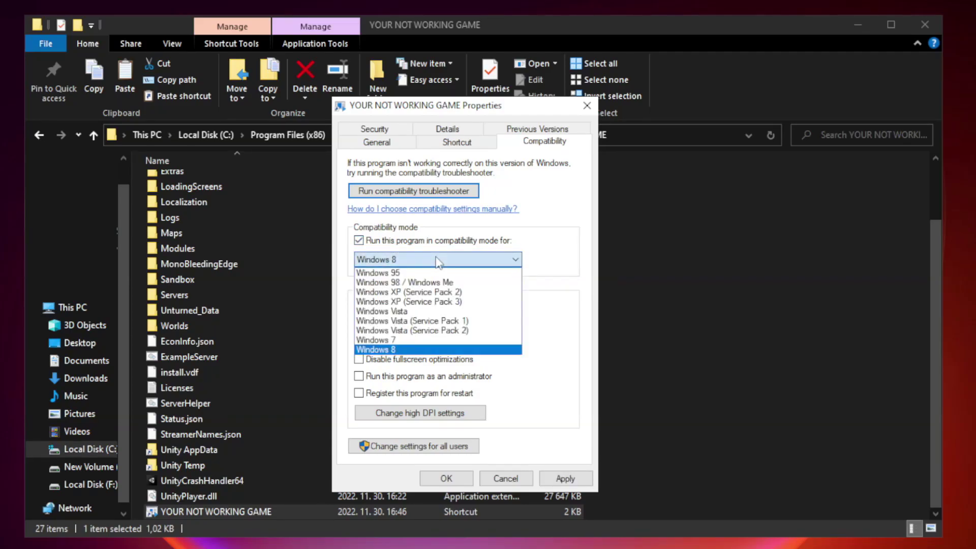
left_click(414, 351)
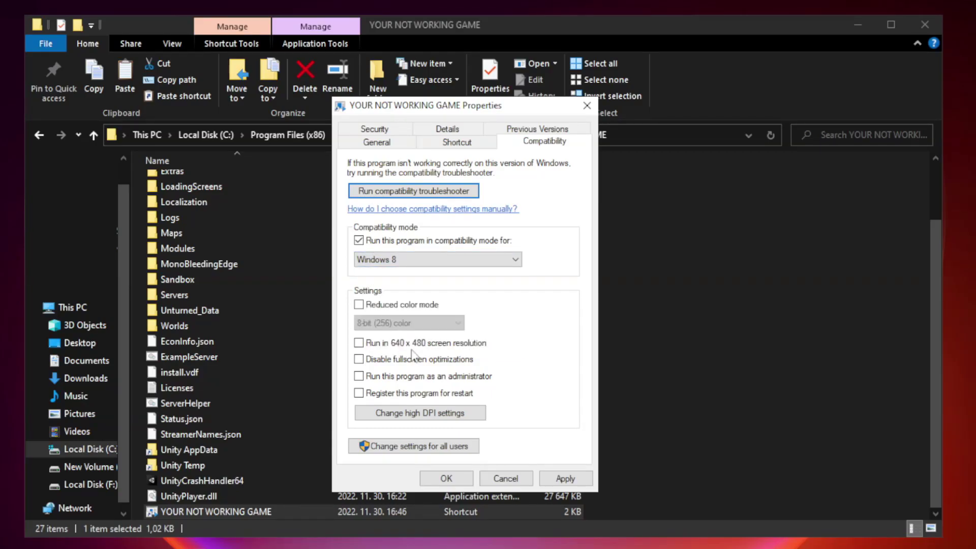
Disable fullscreen optimizations, run the shortcut as administrator, and apply the settings
left_click(384, 364)
left_click(385, 381)
left_click(565, 478)
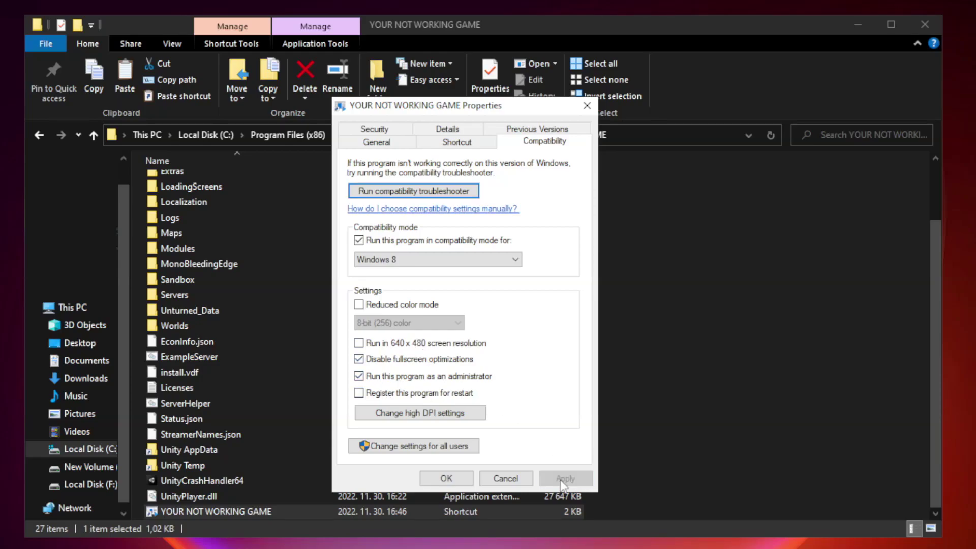
left_click(445, 479)
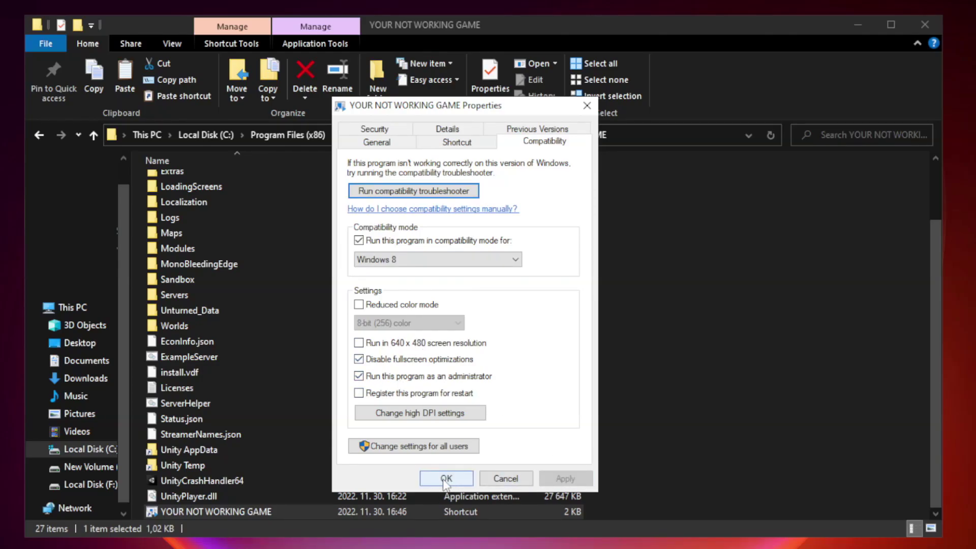
left_click(446, 479)
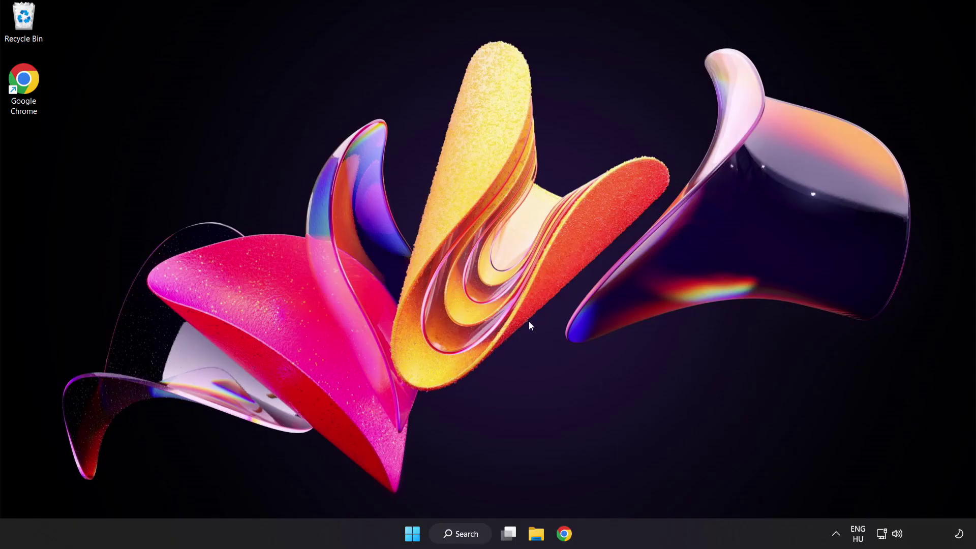
Disable Cortana, Phone Link, Terminal and Windows Security notification icon in Task Manager's Startup list
right_click(416, 535)
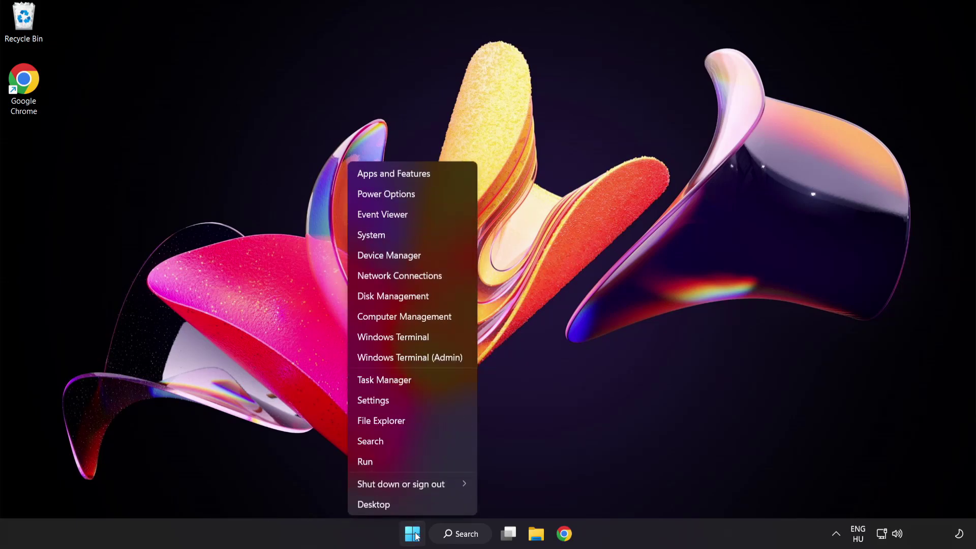
left_click(421, 379)
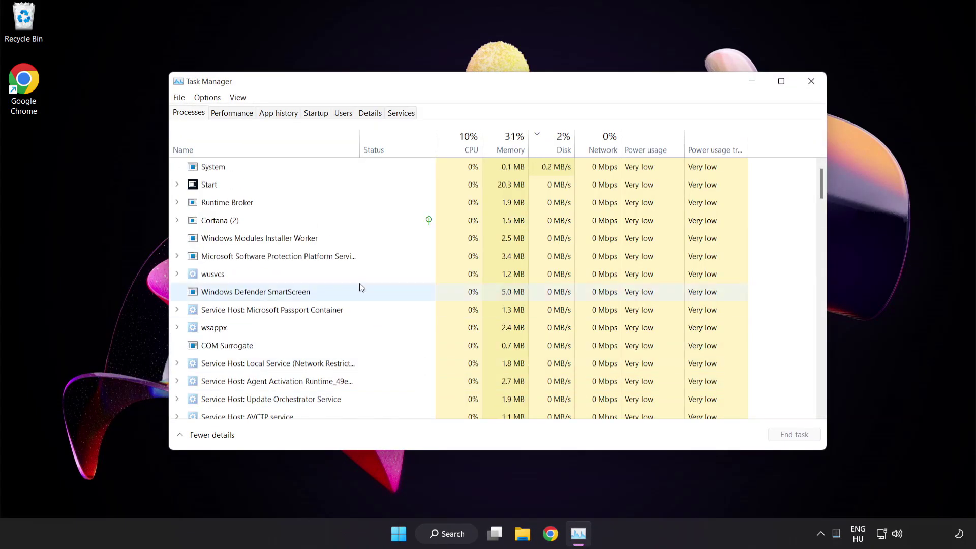
left_click(316, 114)
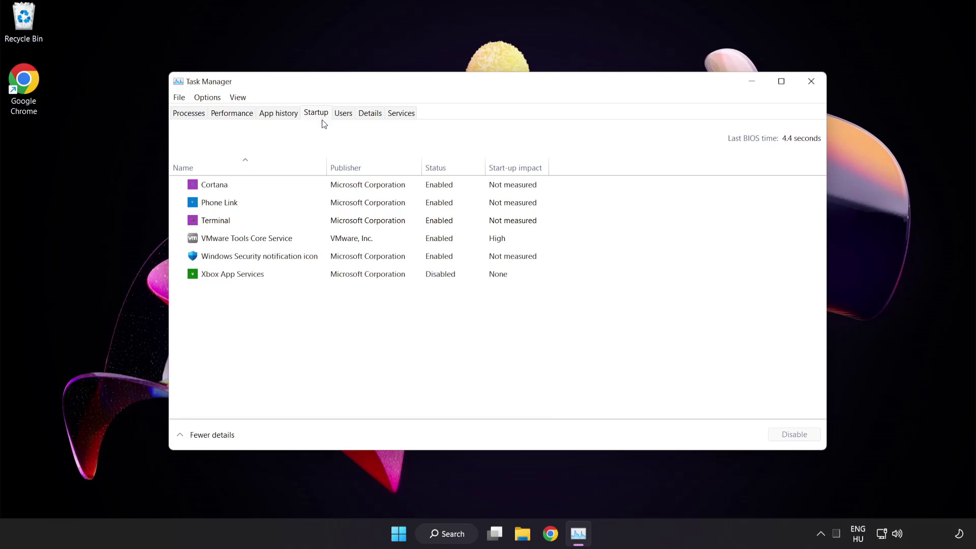
left_click(323, 191)
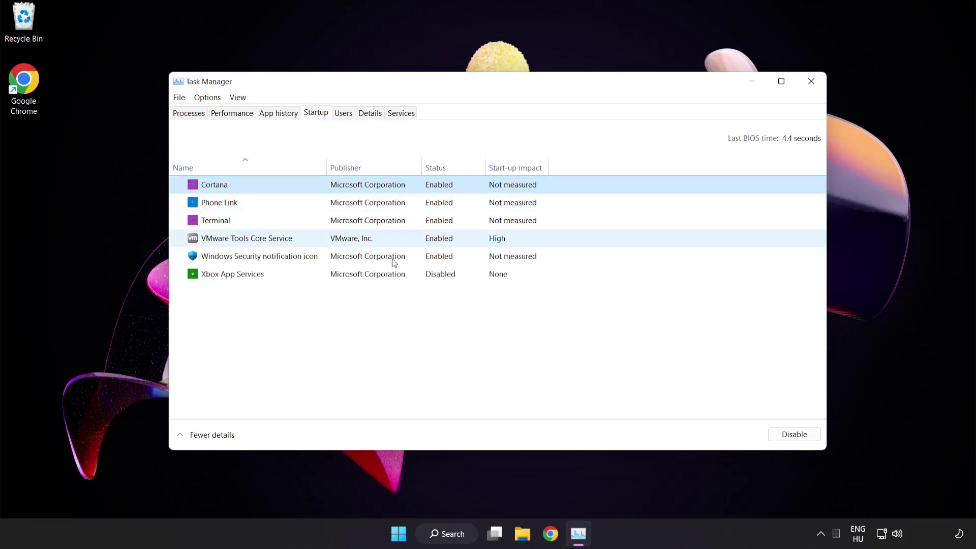
left_click(794, 435)
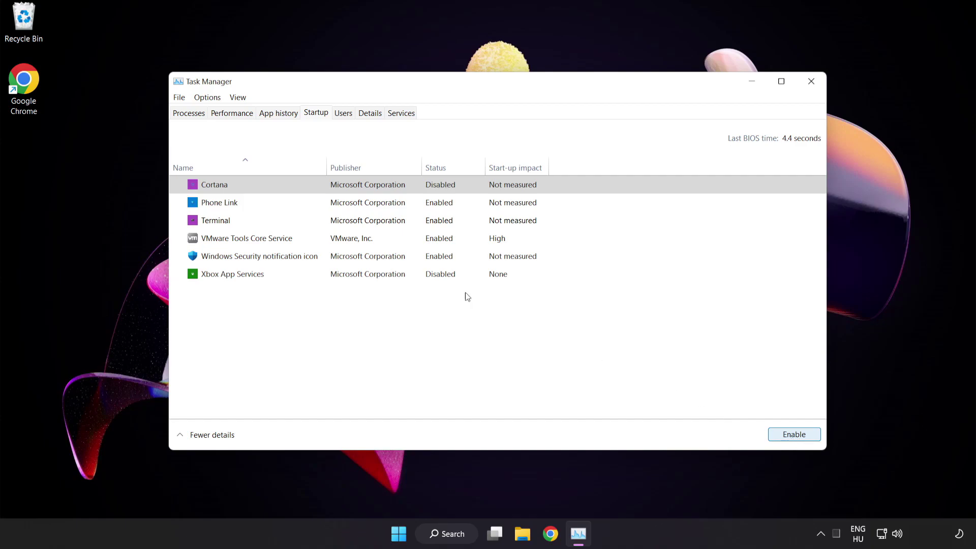
left_click(301, 203)
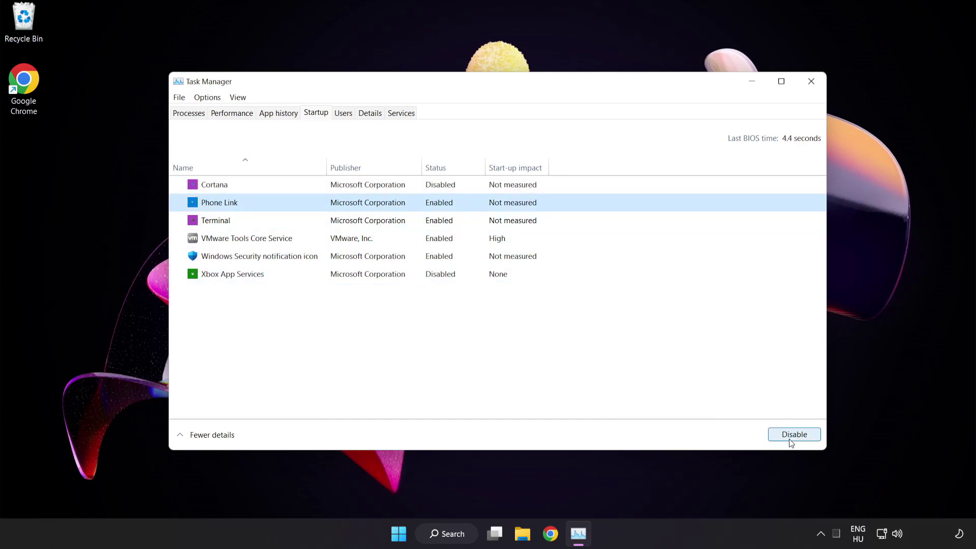
left_click(791, 438)
left_click(308, 221)
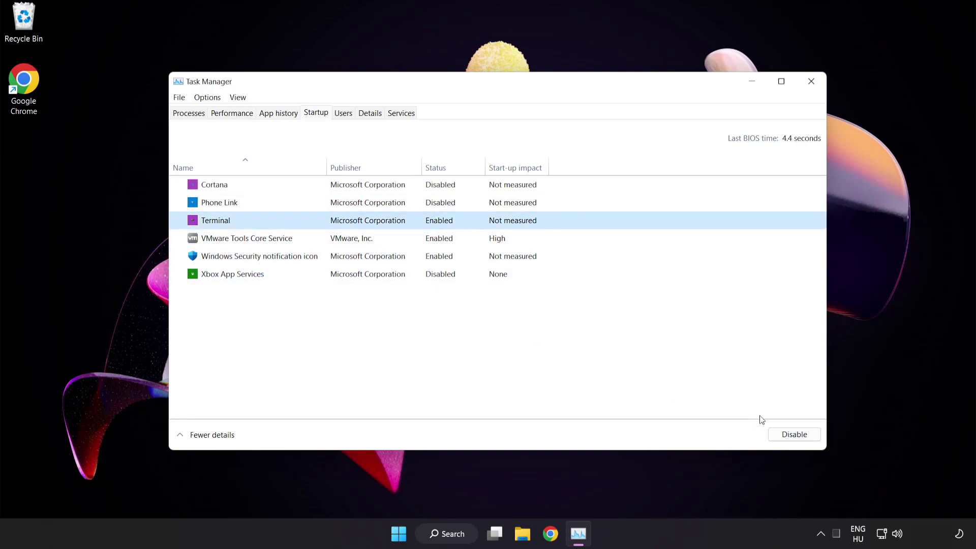
left_click(793, 434)
left_click(329, 257)
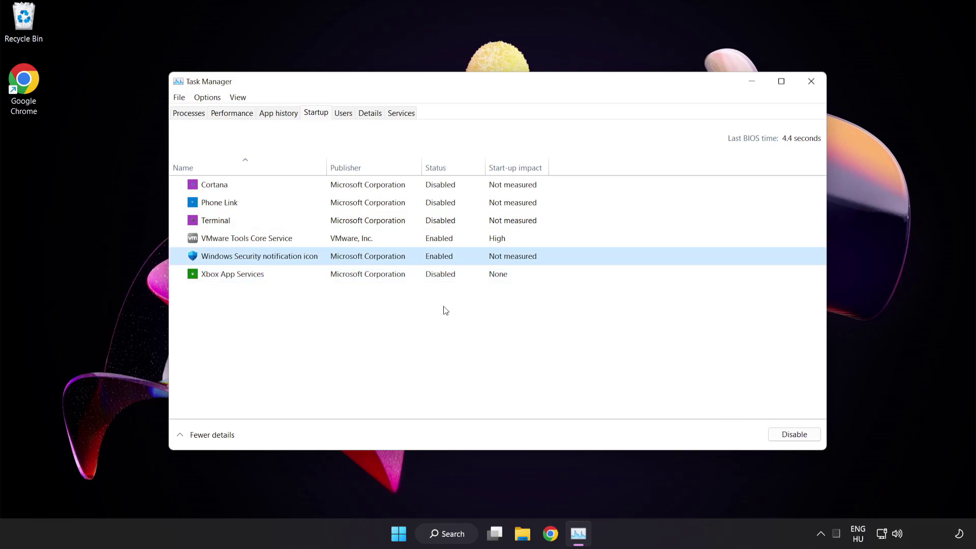
left_click(794, 434)
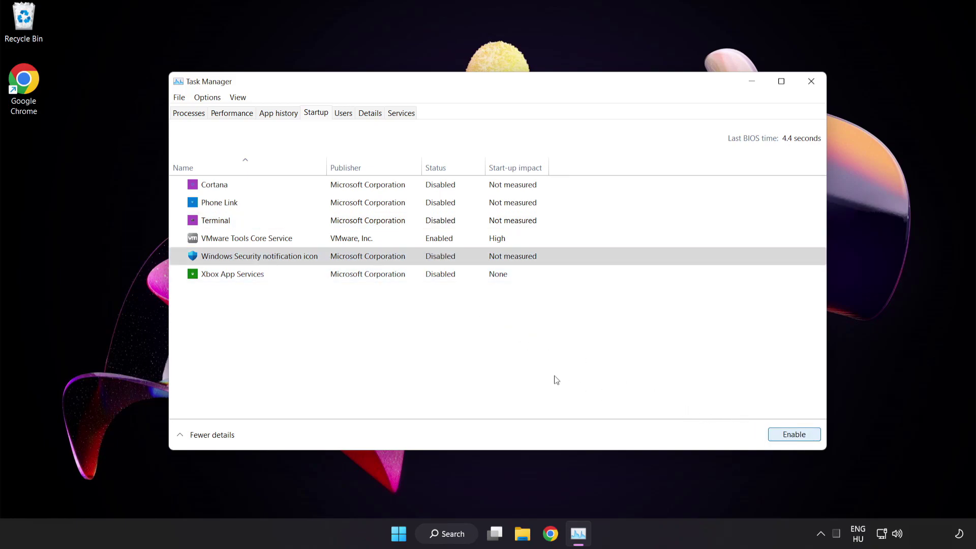
left_click(811, 83)
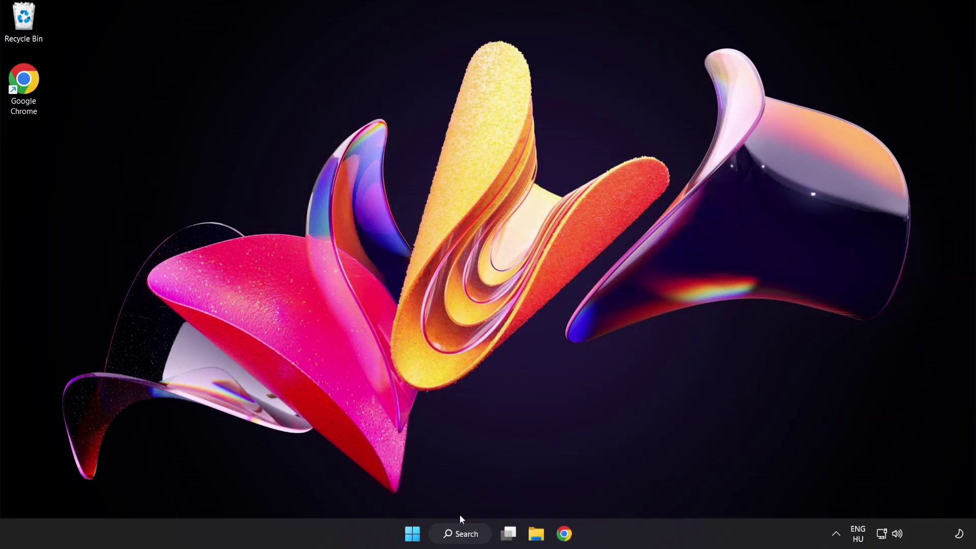
Search for 'cmd' and launch Command Prompt as administrator
left_click(461, 534)
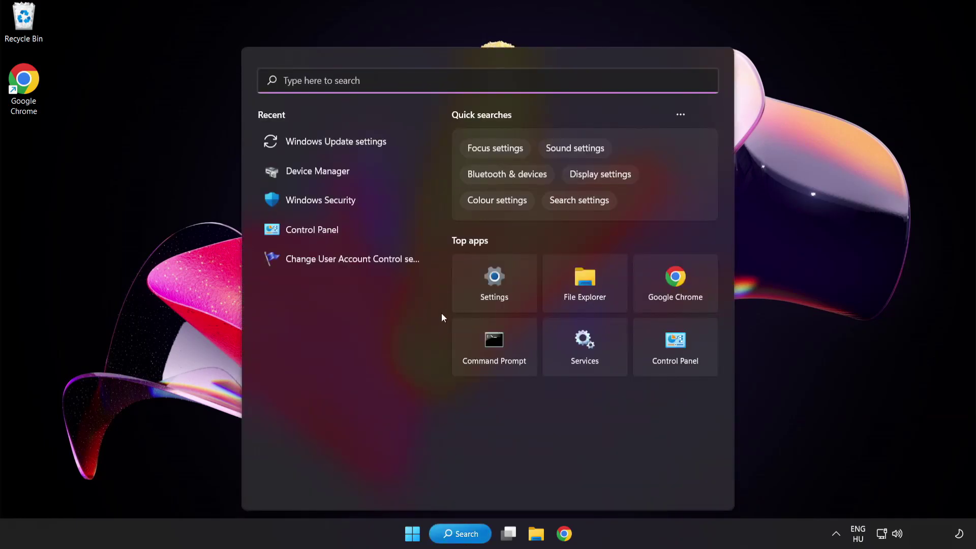
type("cmd")
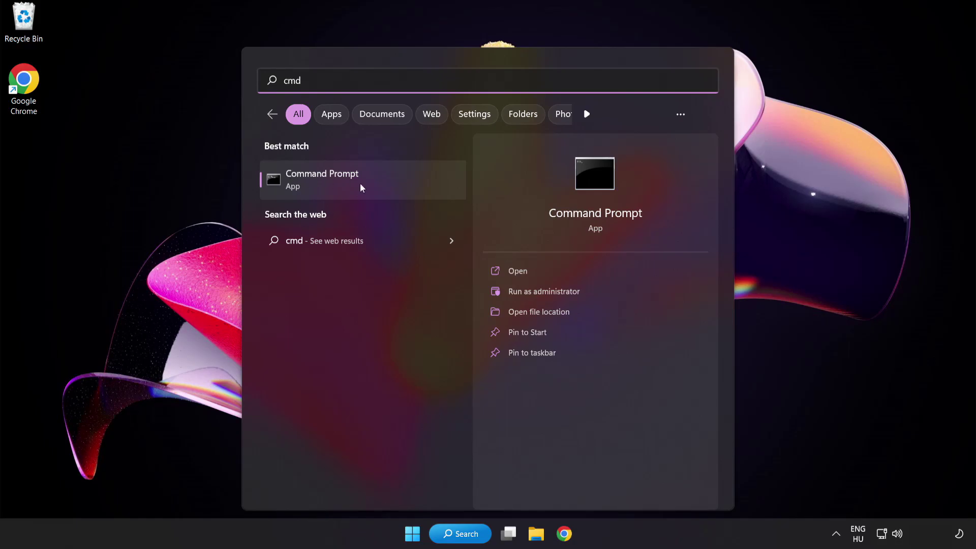
right_click(366, 188)
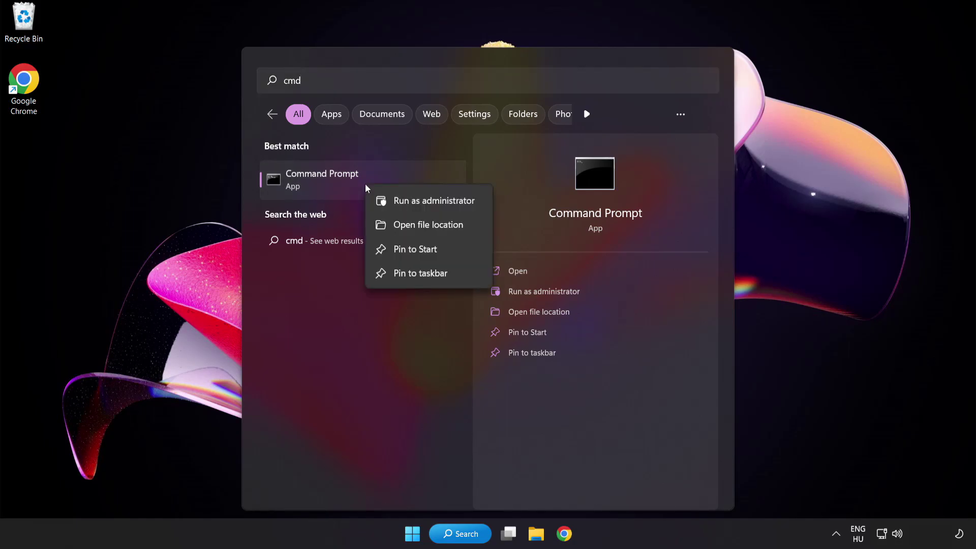
left_click(411, 203)
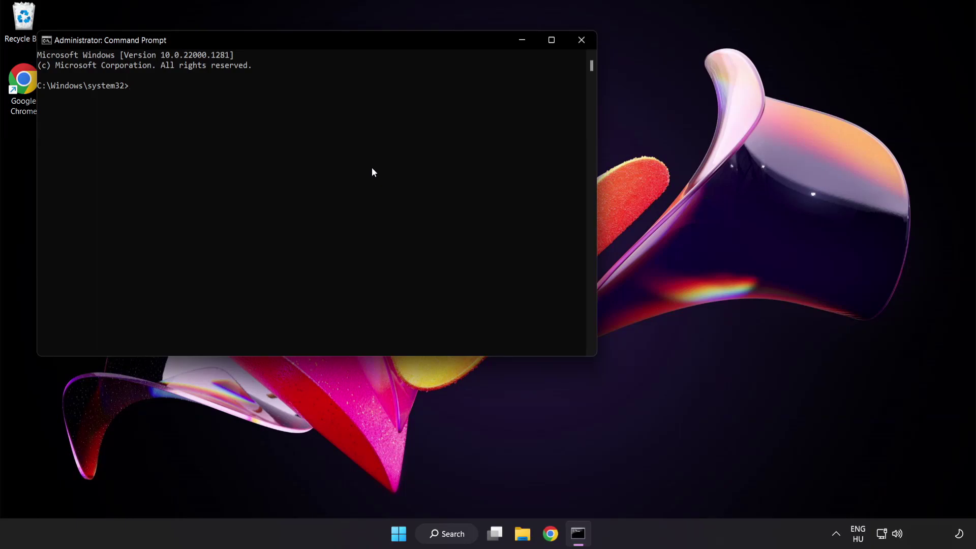
Run sfc /scannow, which finds no integrity violations, and close Command Prompt
left_click_drag(278, 40, 423, 94)
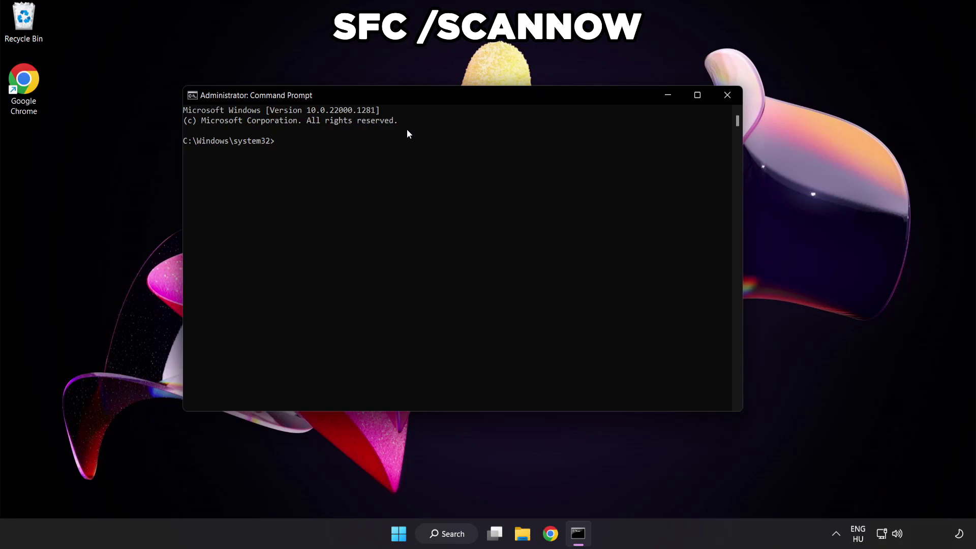
type("sfc /")
type("scannow")
key("Return")
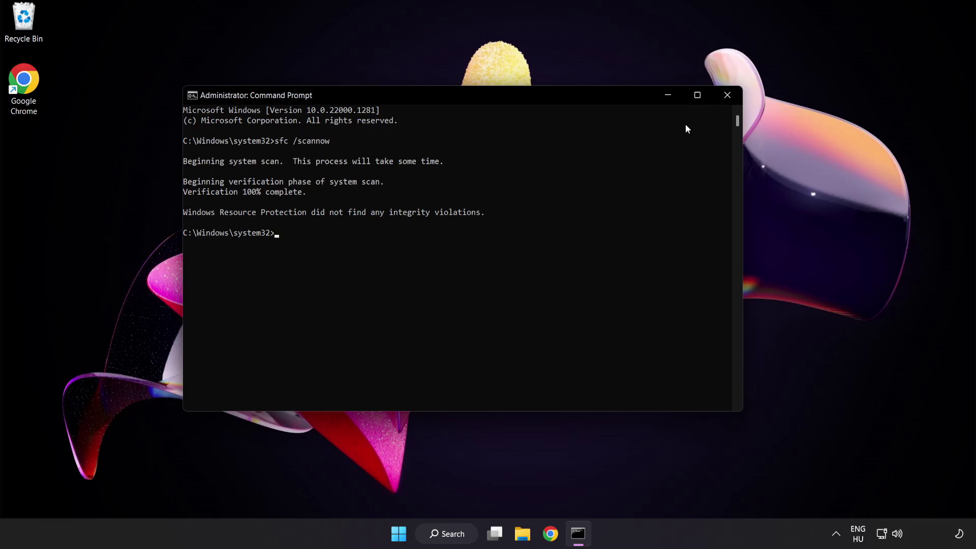
left_click(726, 97)
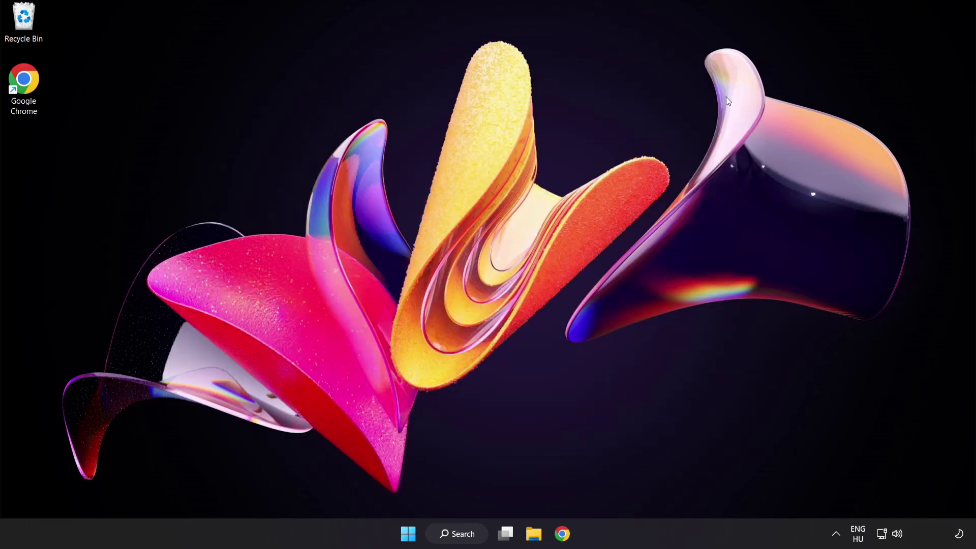
Open Windows Security from a taskbar search for 'security'
left_click(412, 533)
left_click(647, 489)
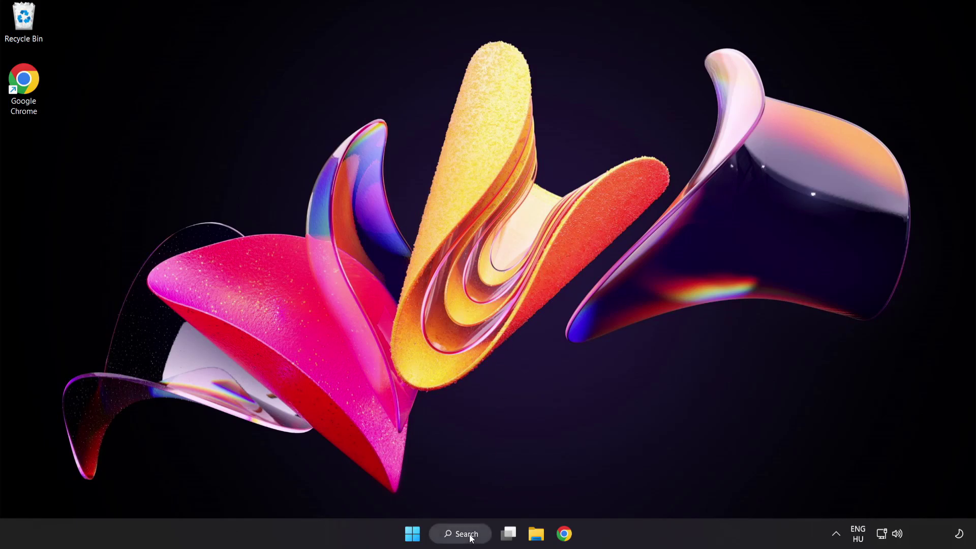
left_click(471, 538)
type("se")
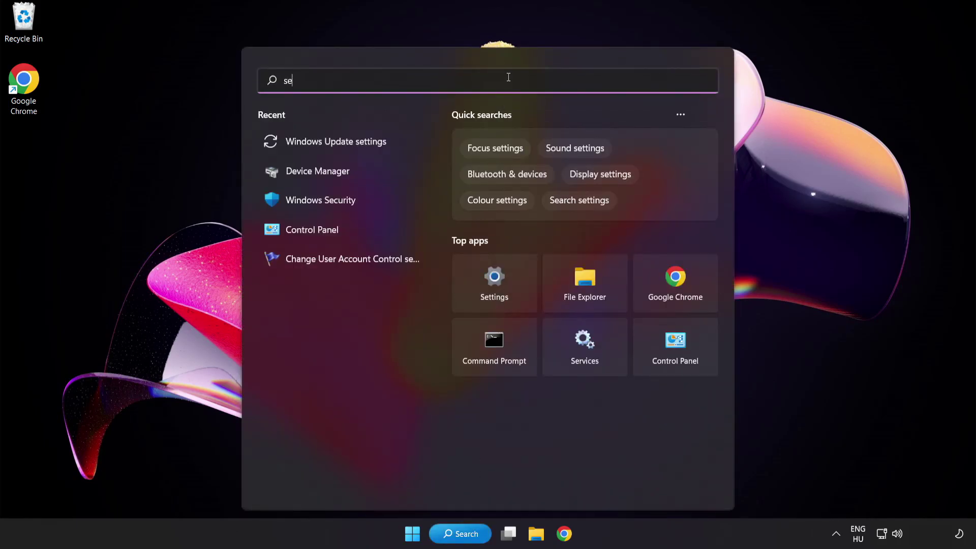
type("curity")
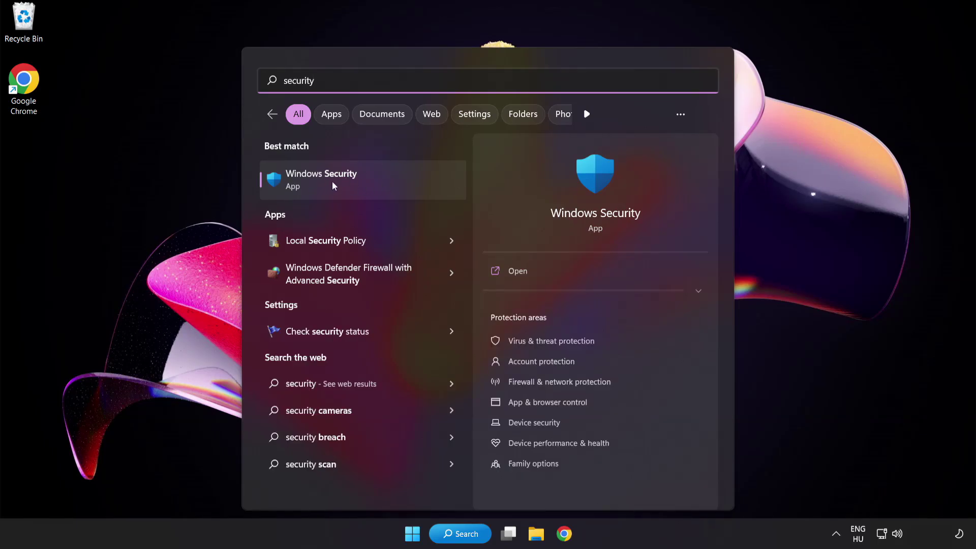
left_click(369, 177)
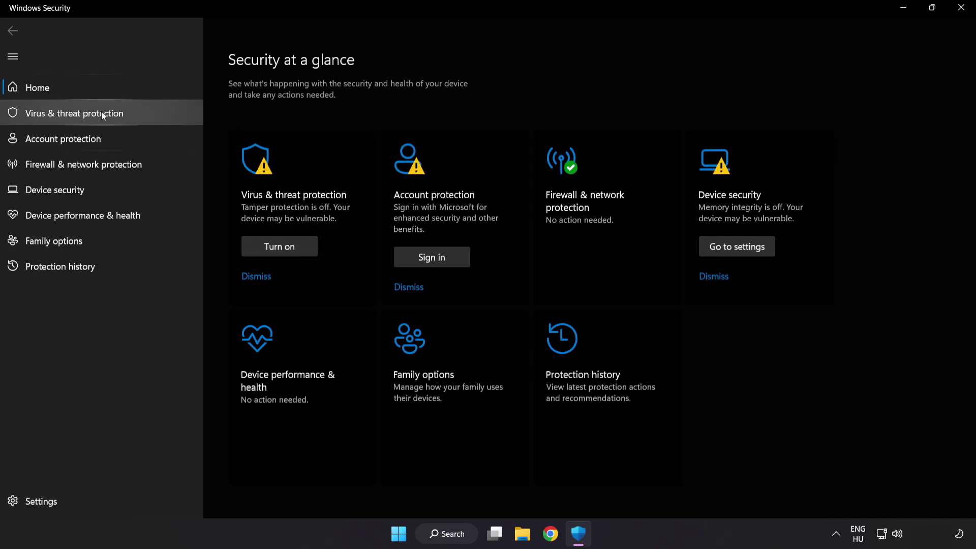
Go to Virus & threat protection settings and open Add or remove exclusions
left_click(148, 112)
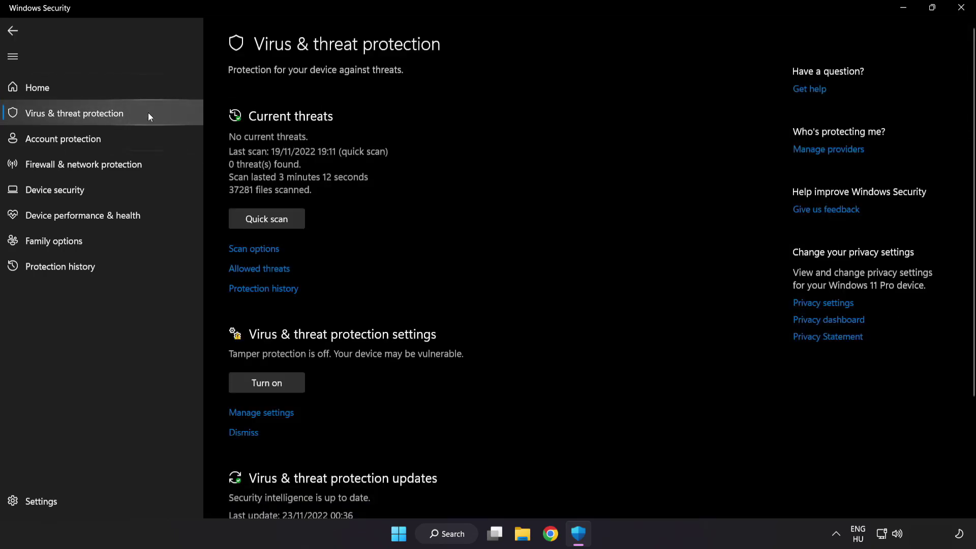
scroll(616, 145, "down", 2)
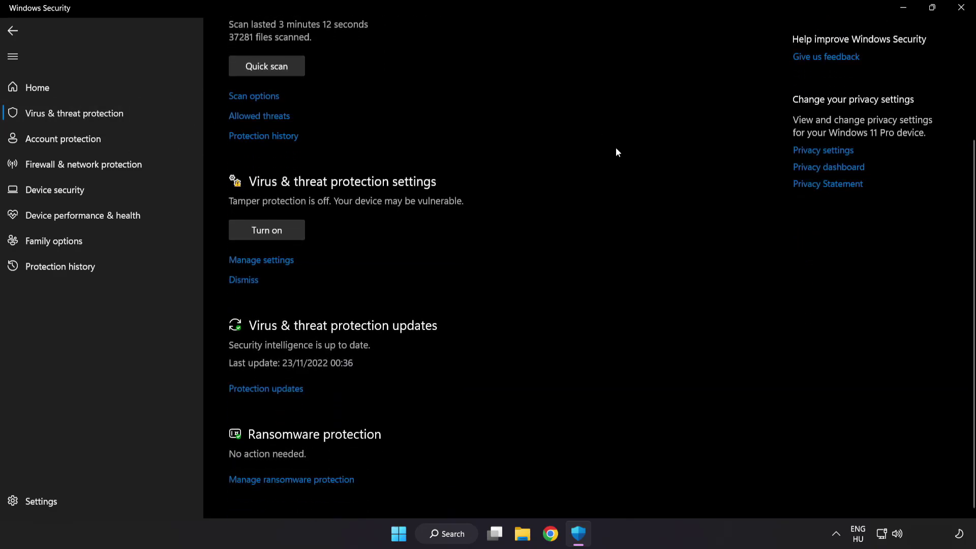
left_click(267, 259)
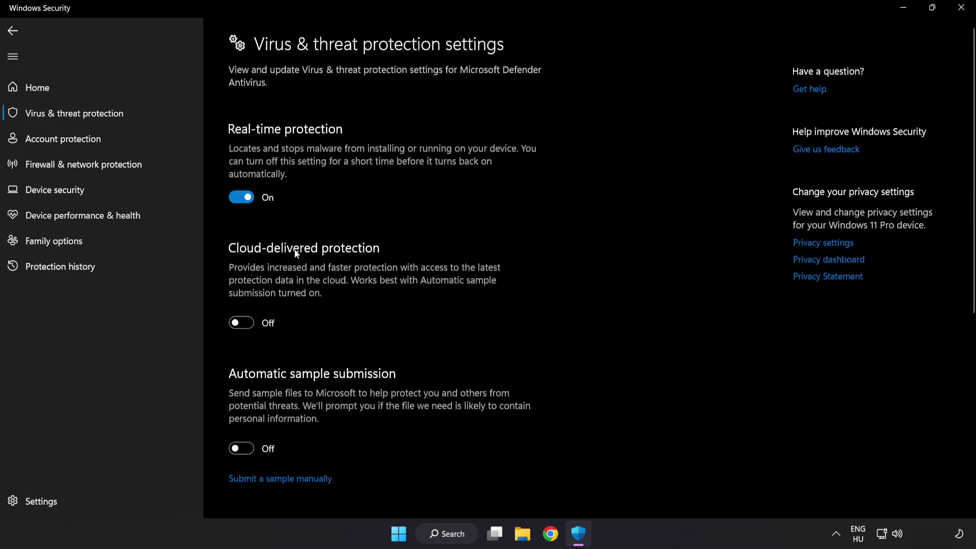
scroll(568, 265, "down", 4)
scroll(567, 265, "down", 1)
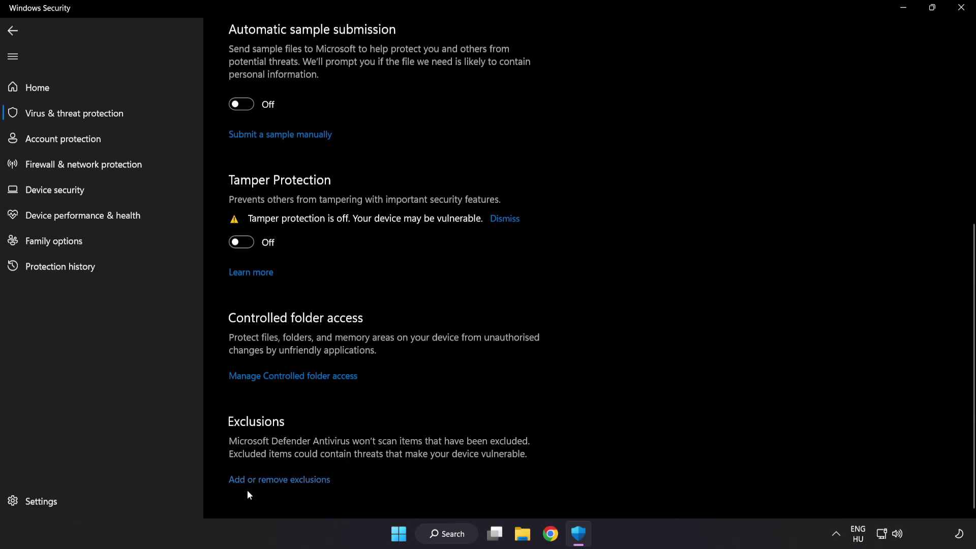
left_click(290, 479)
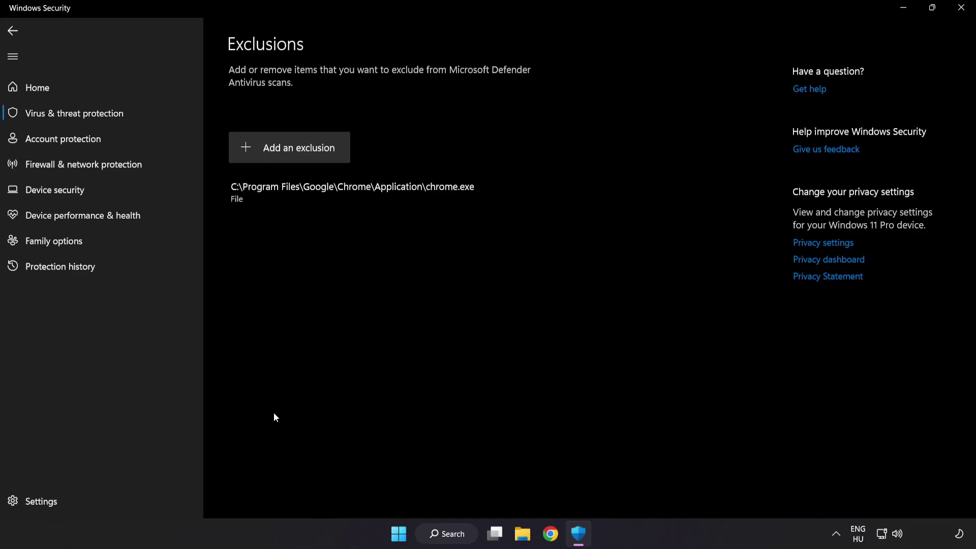
left_click(291, 154)
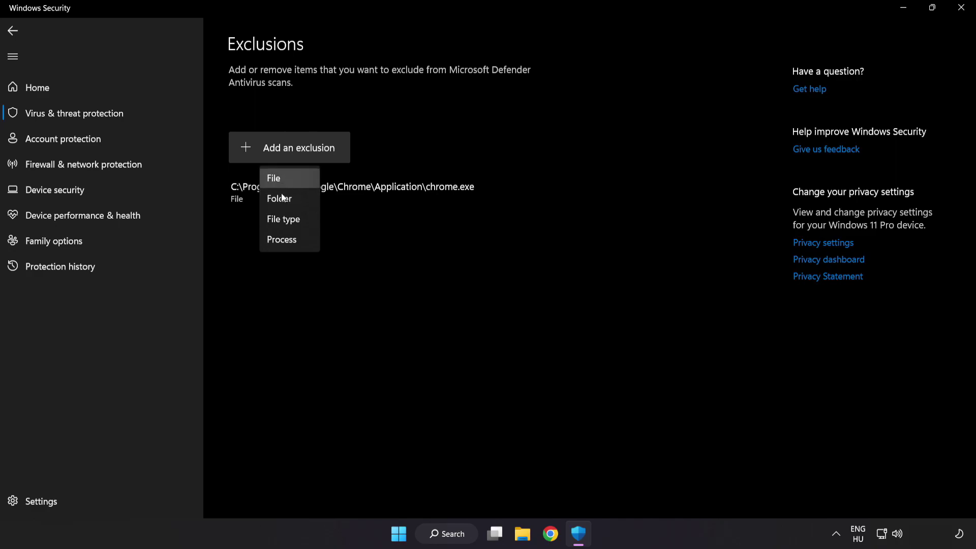
Add a File exclusion for the NOT WORKING APP shortcut in C:\Program Files (x86)
left_click(284, 177)
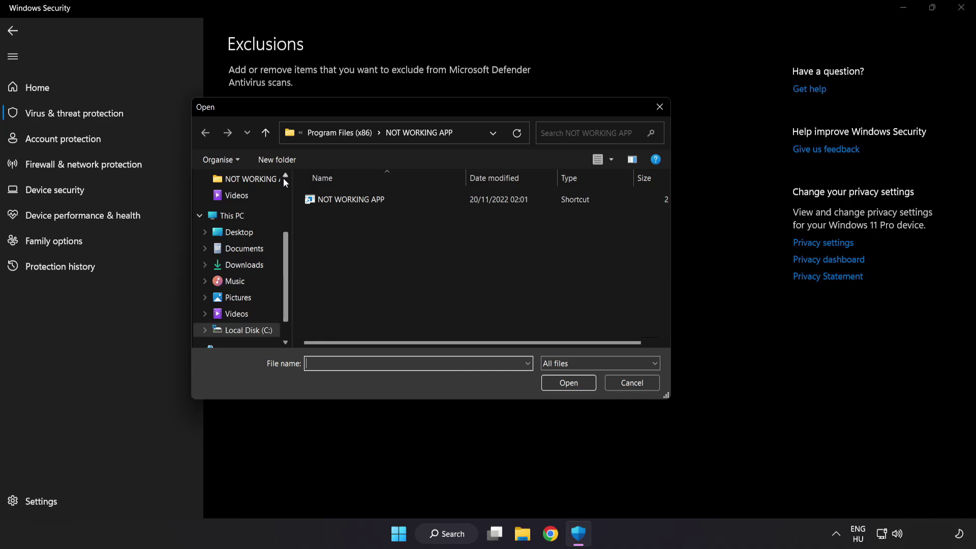
left_click(328, 133)
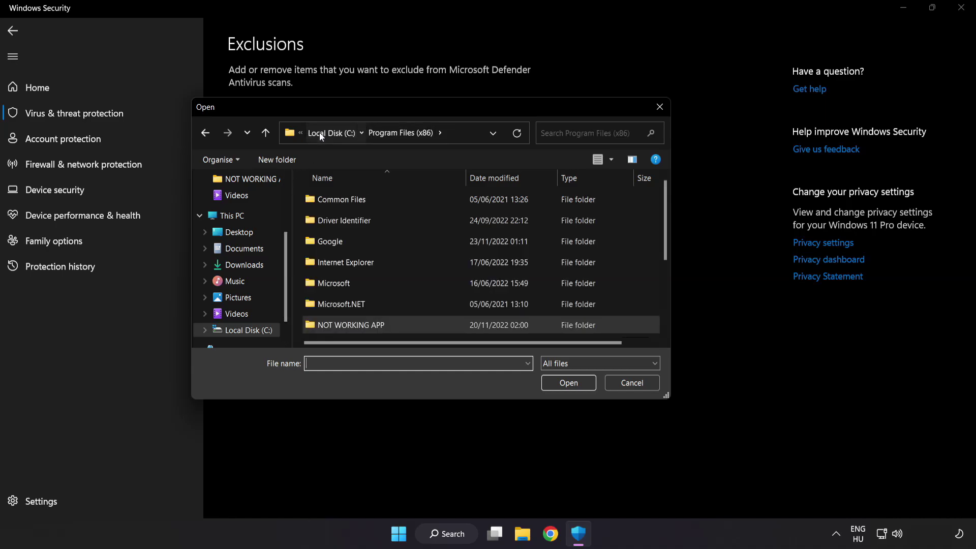
left_click(320, 132)
left_click(320, 131)
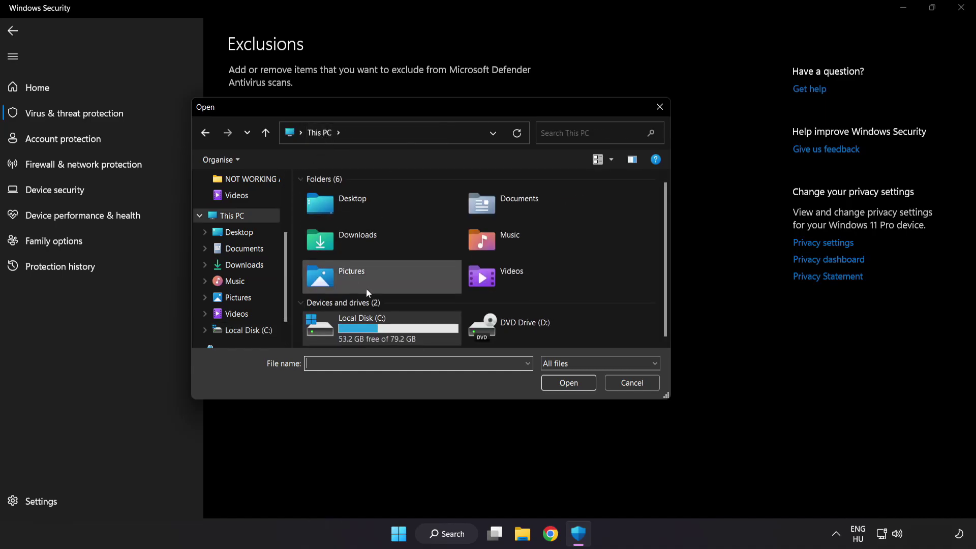
left_click(365, 329)
double_click(365, 330)
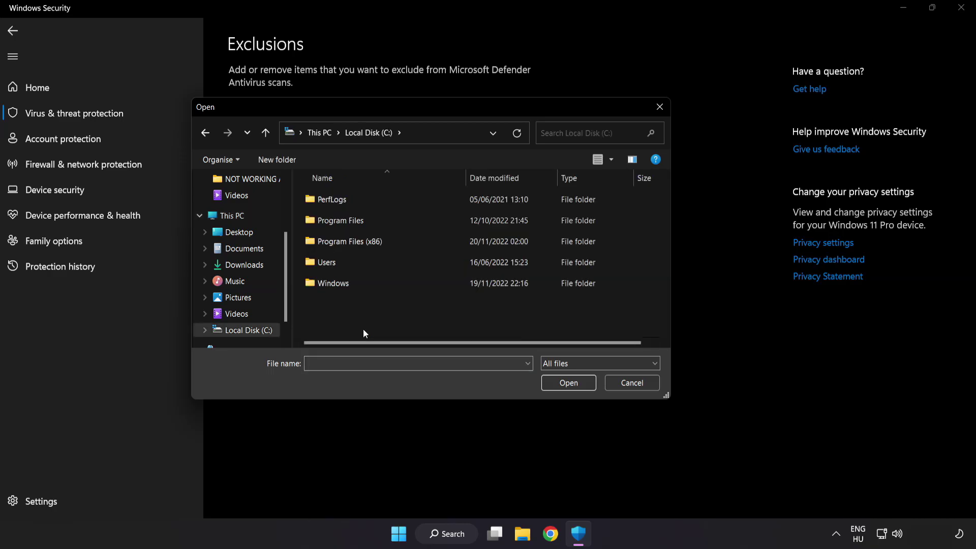
double_click(375, 241)
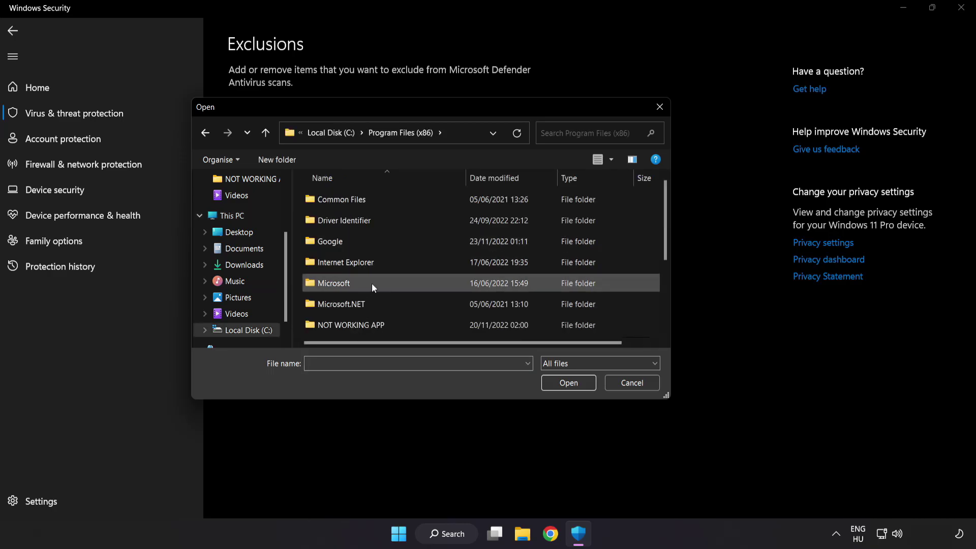
scroll(359, 335, "down", 1)
left_click(348, 265)
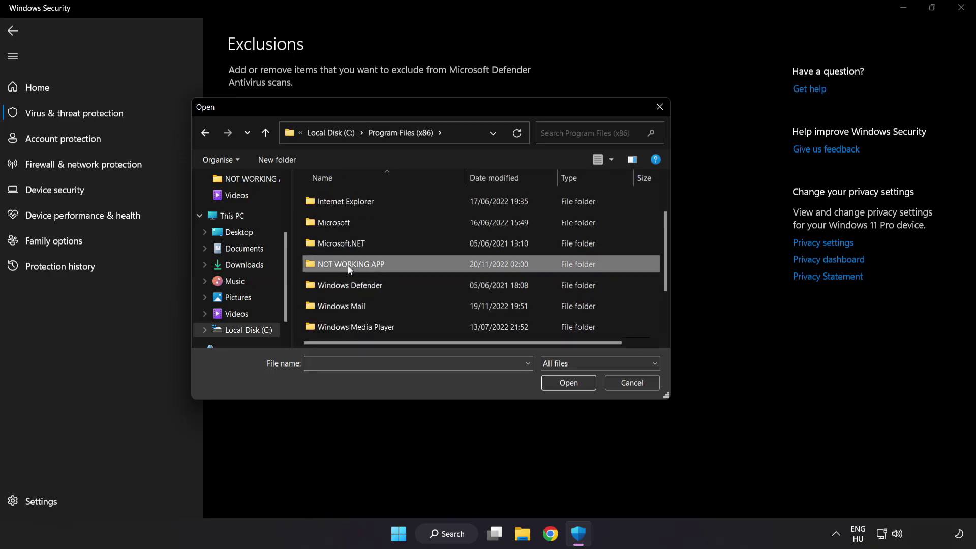
double_click(388, 265)
left_click(356, 200)
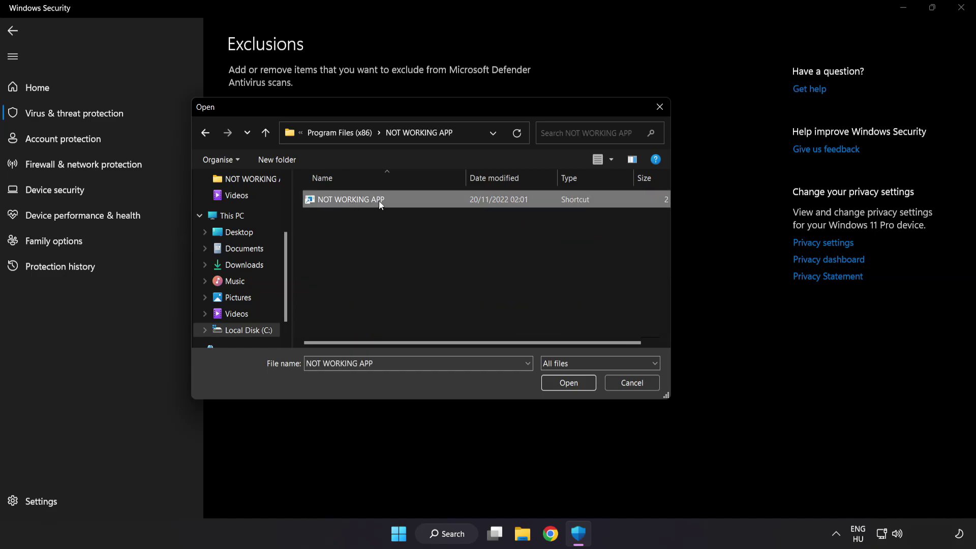
left_click(570, 386)
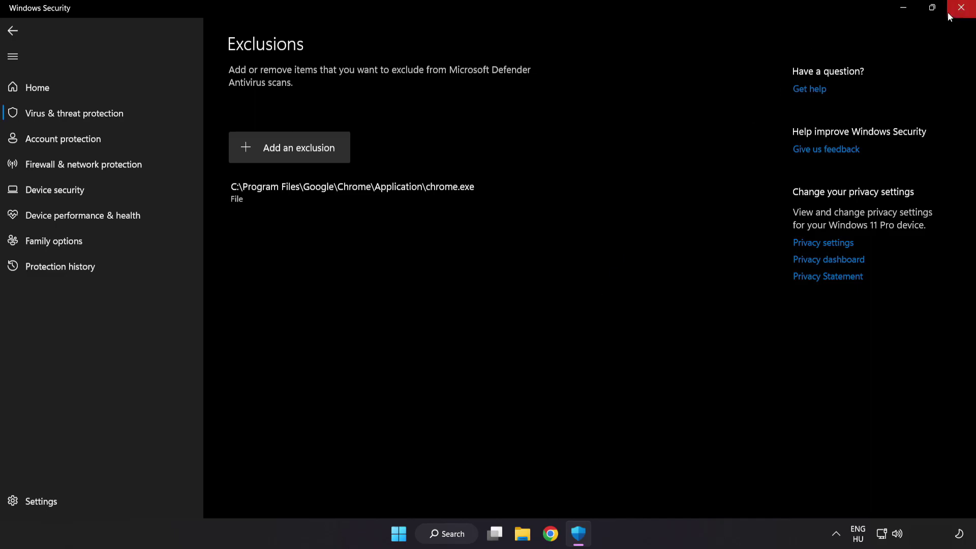
Close Windows Security and show the Start menu's sleep, shut down and restart options
left_click(959, 13)
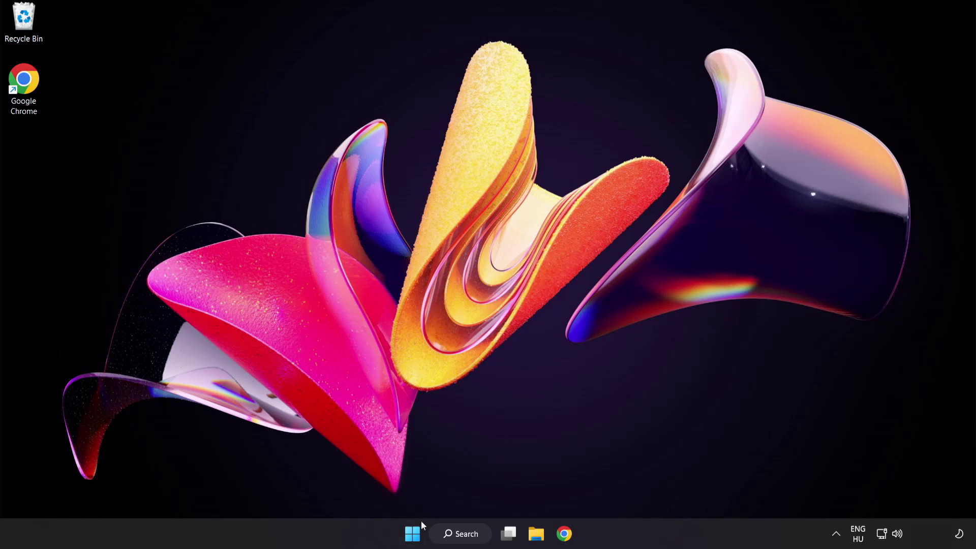
left_click(412, 533)
left_click(645, 490)
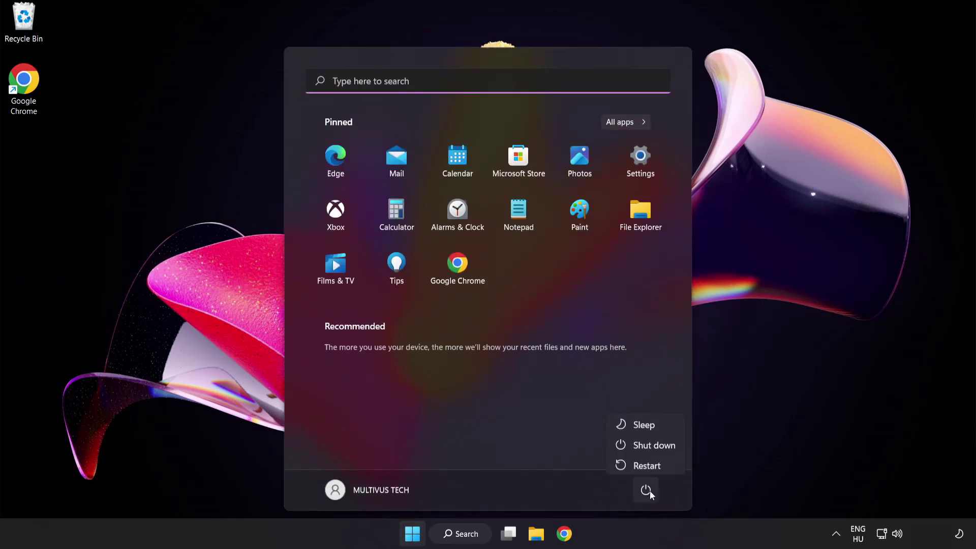